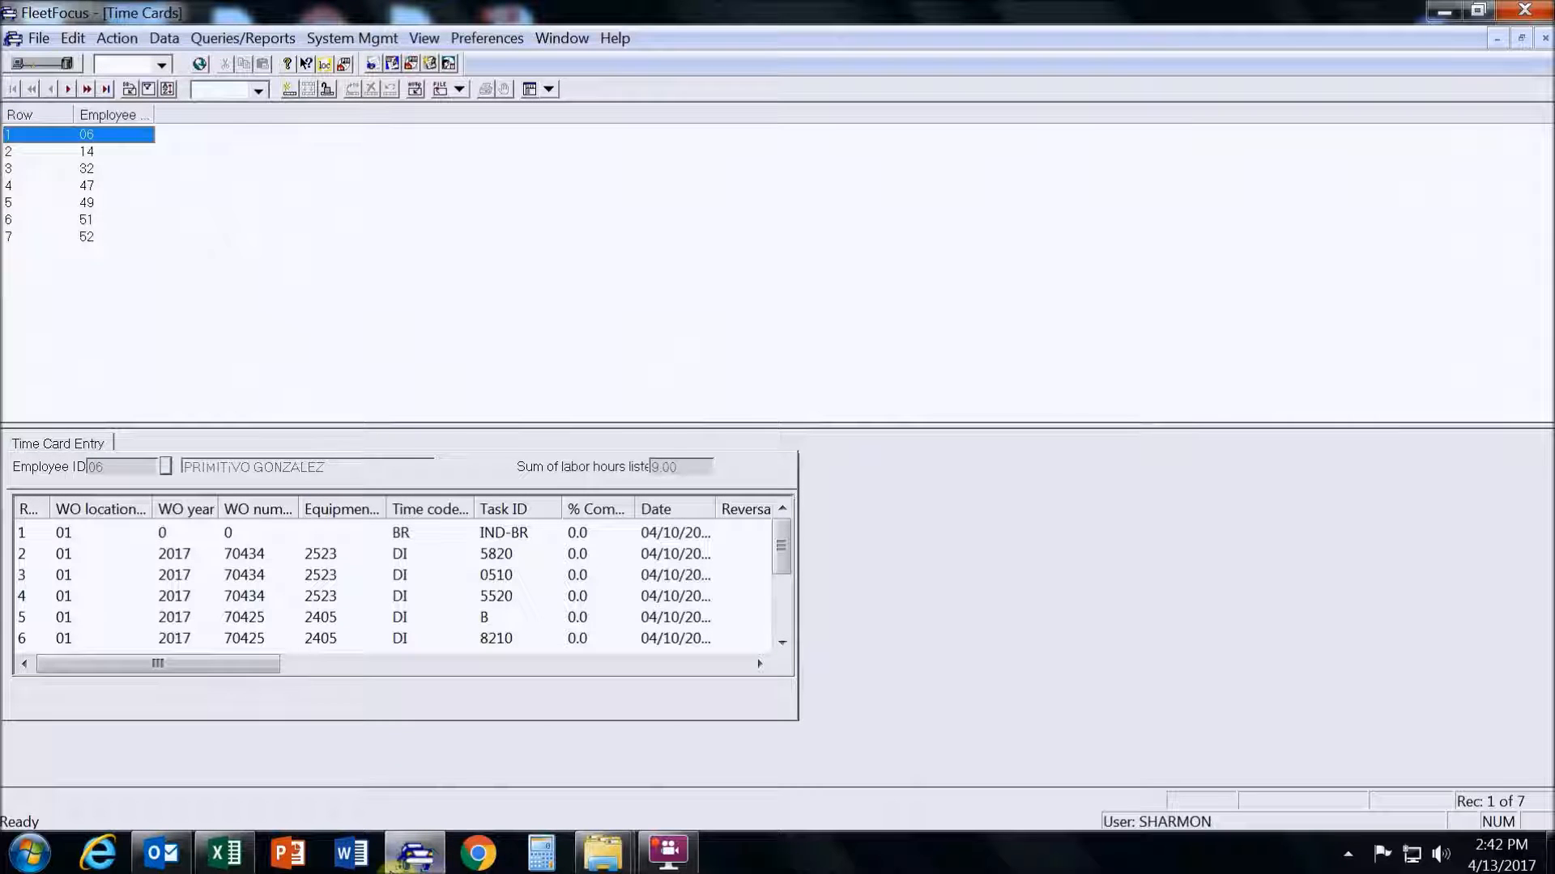
Switch to the Outlook vacation calendar, check the leave entries covering Monday, April 10, and return to FleetFocus
{"action": "left_click", "coordinate": [166, 858]}
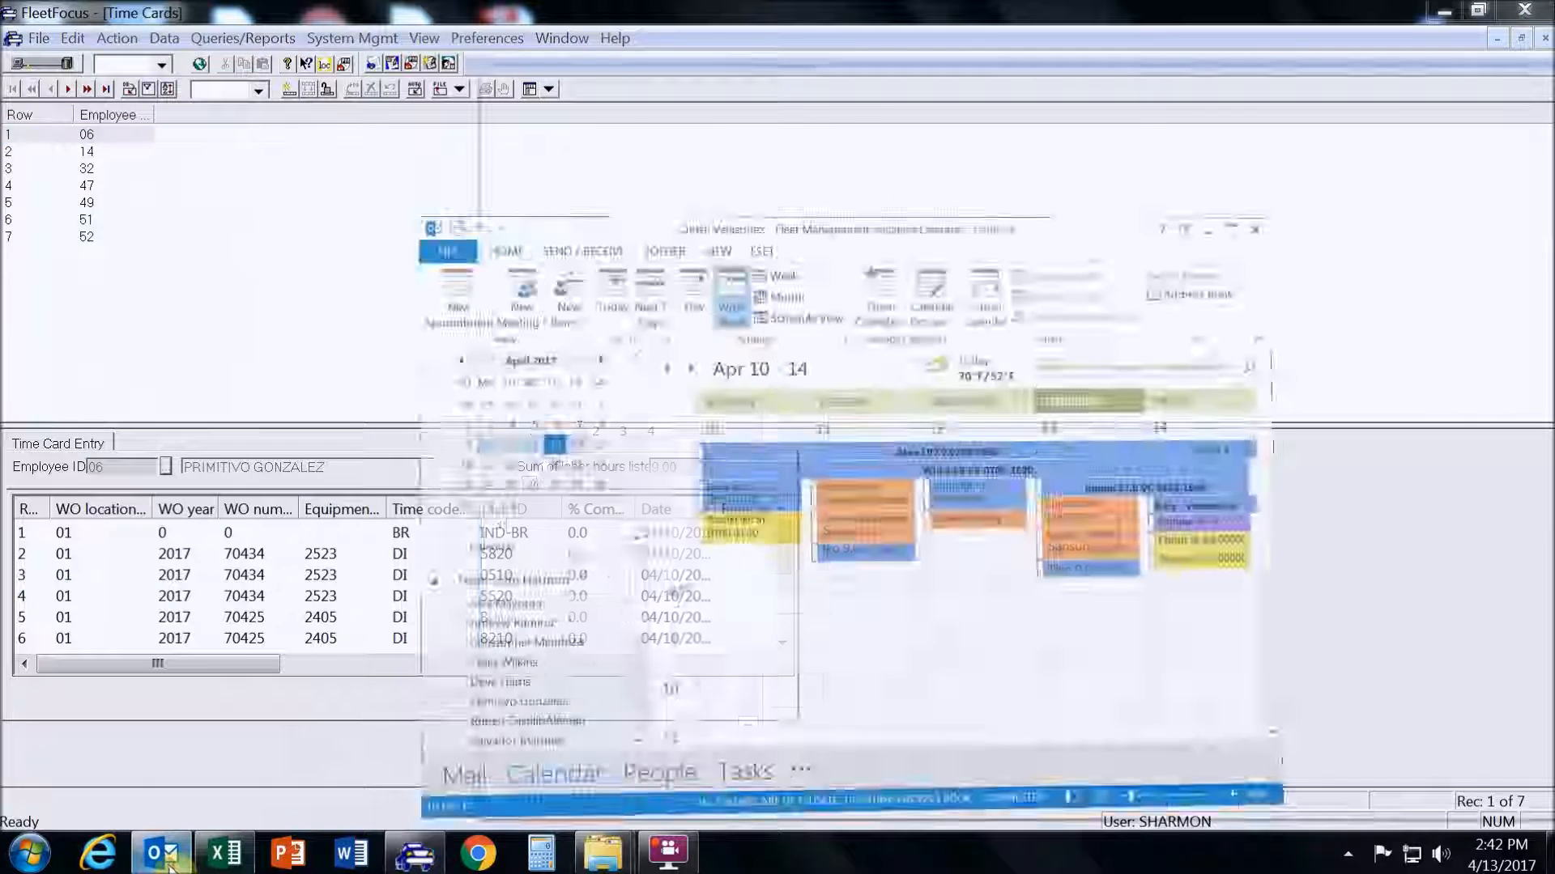
{"action": "left_click_drag", "start_coordinate": [940, 81], "coordinate": [712, 4]}
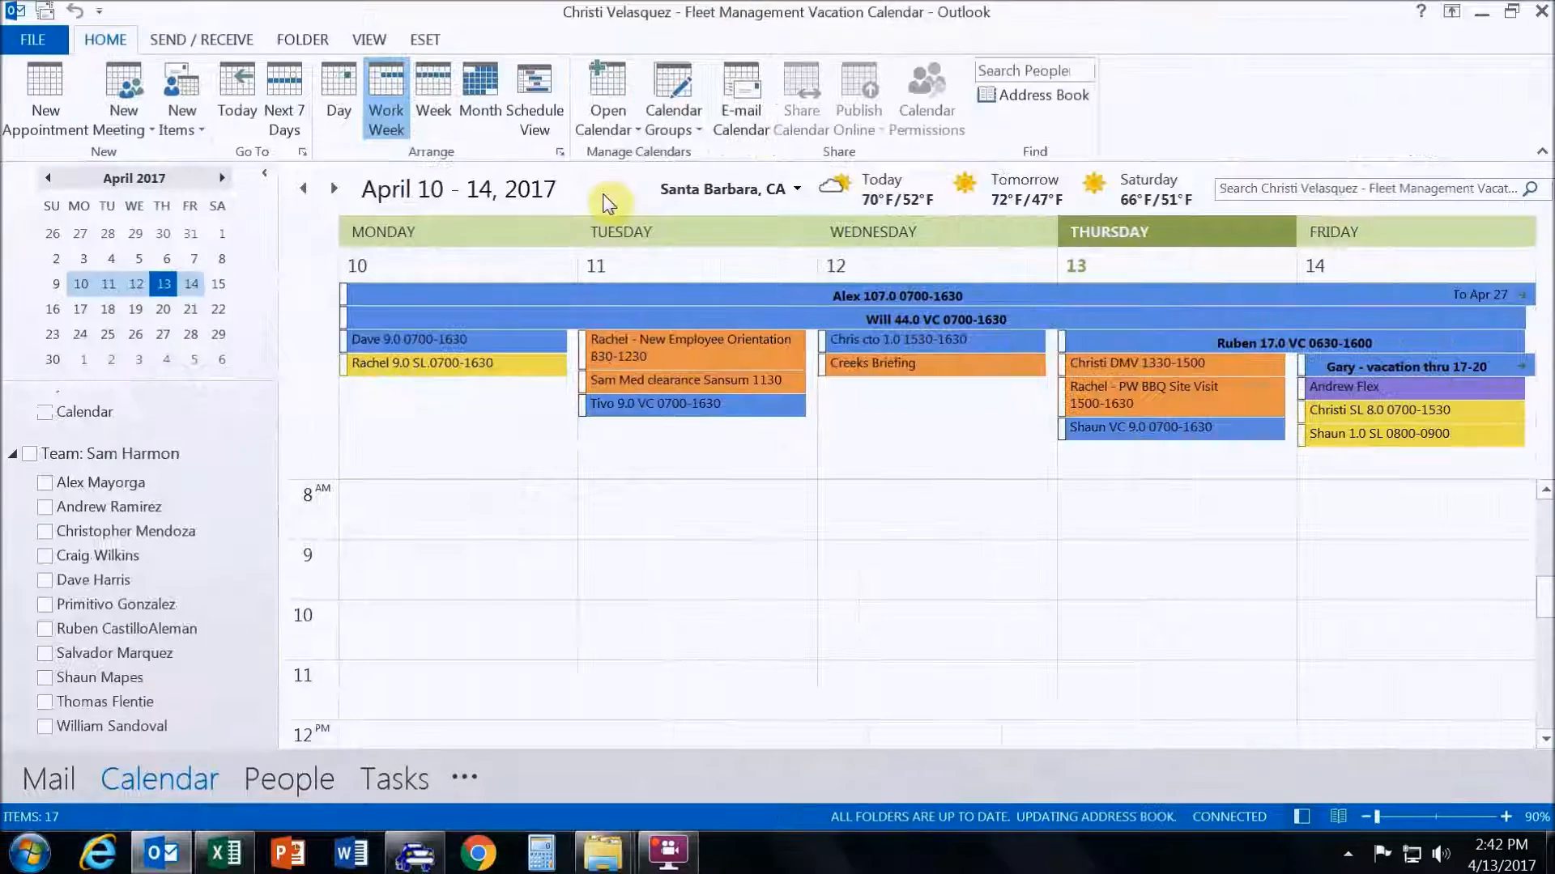
{"action": "mouse_move", "coordinate": [854, 301]}
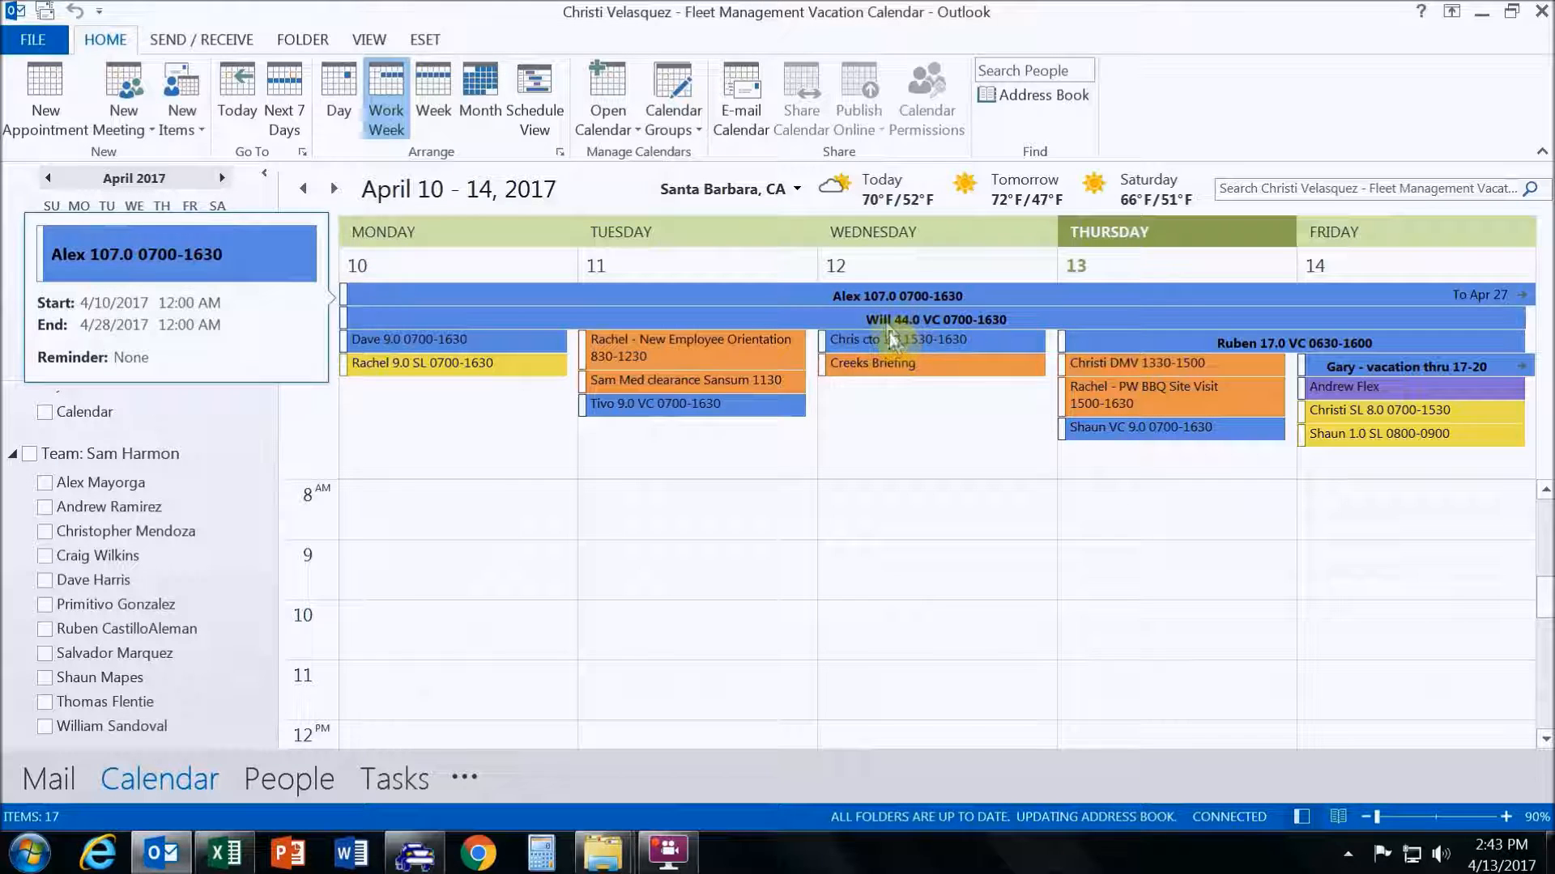
{"action": "mouse_move", "coordinate": [923, 320]}
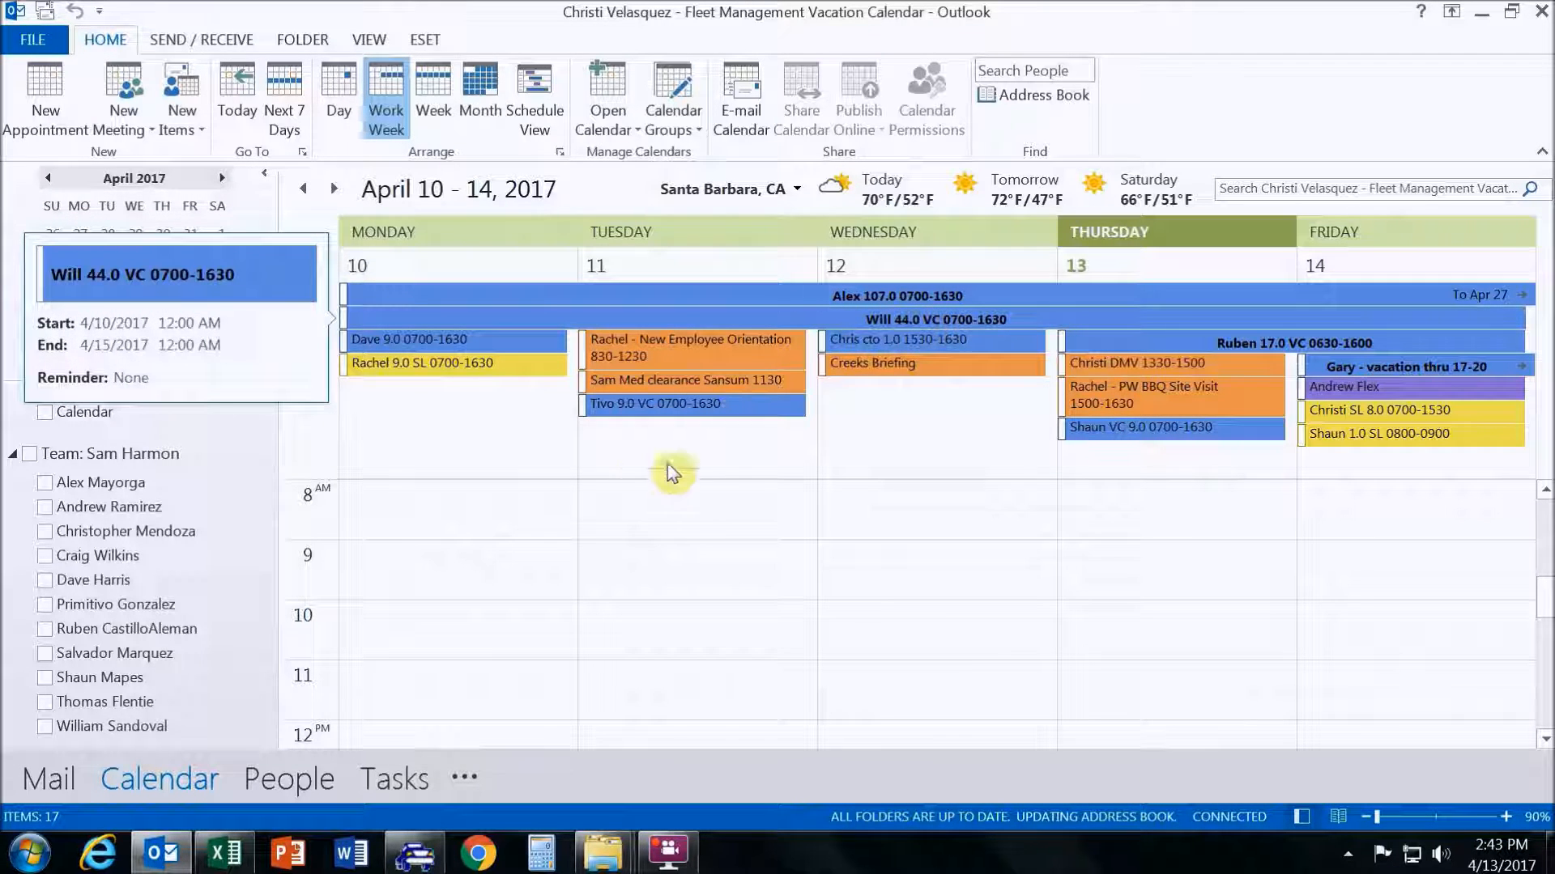
{"action": "mouse_move", "coordinate": [462, 348]}
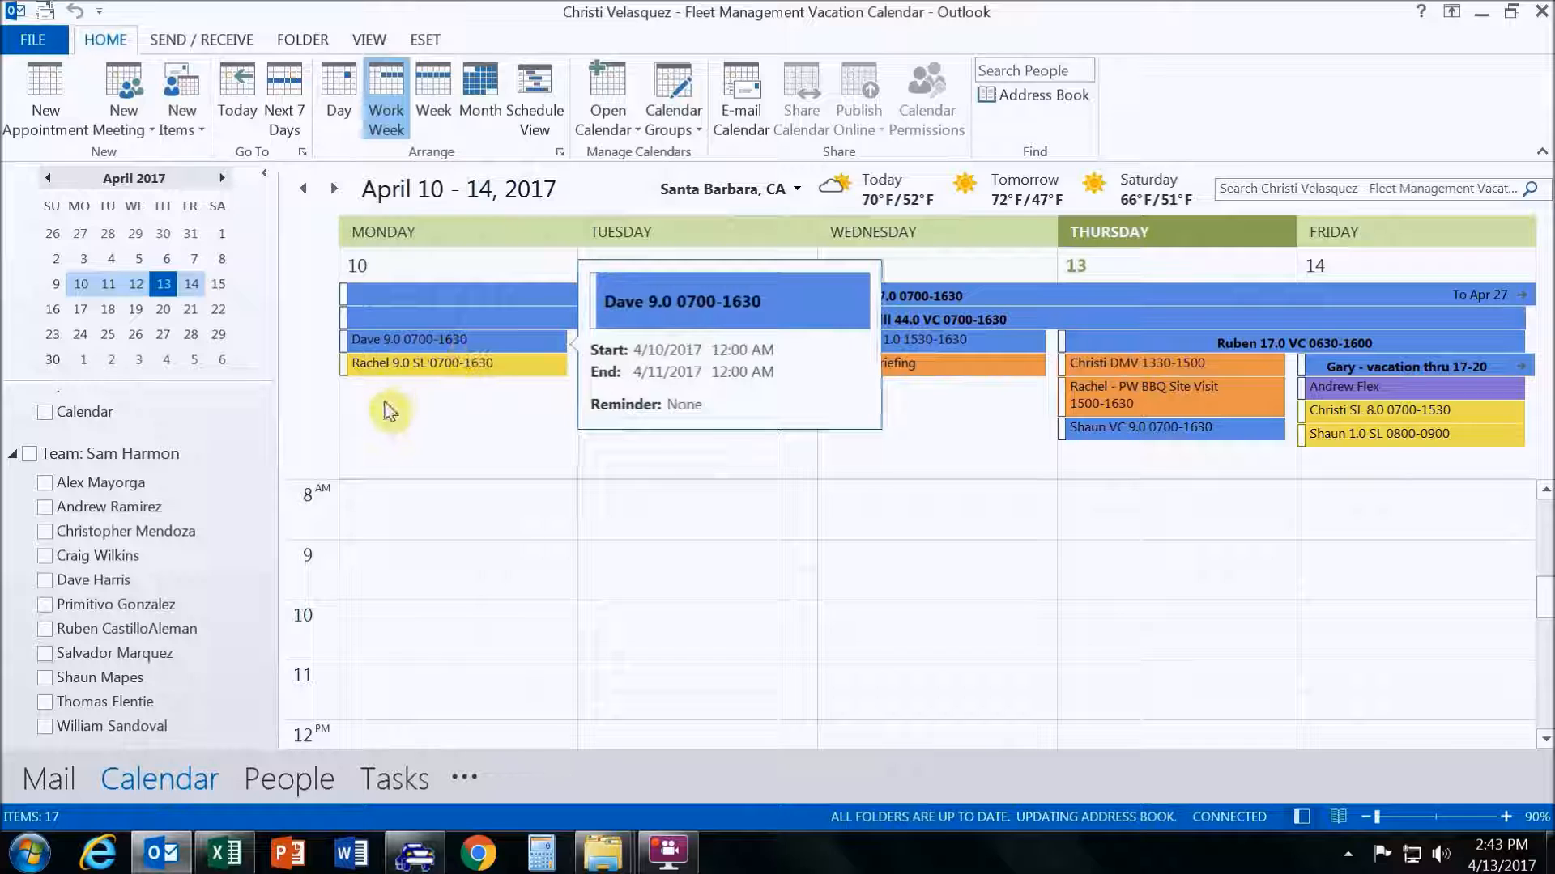
{"action": "mouse_move", "coordinate": [406, 372]}
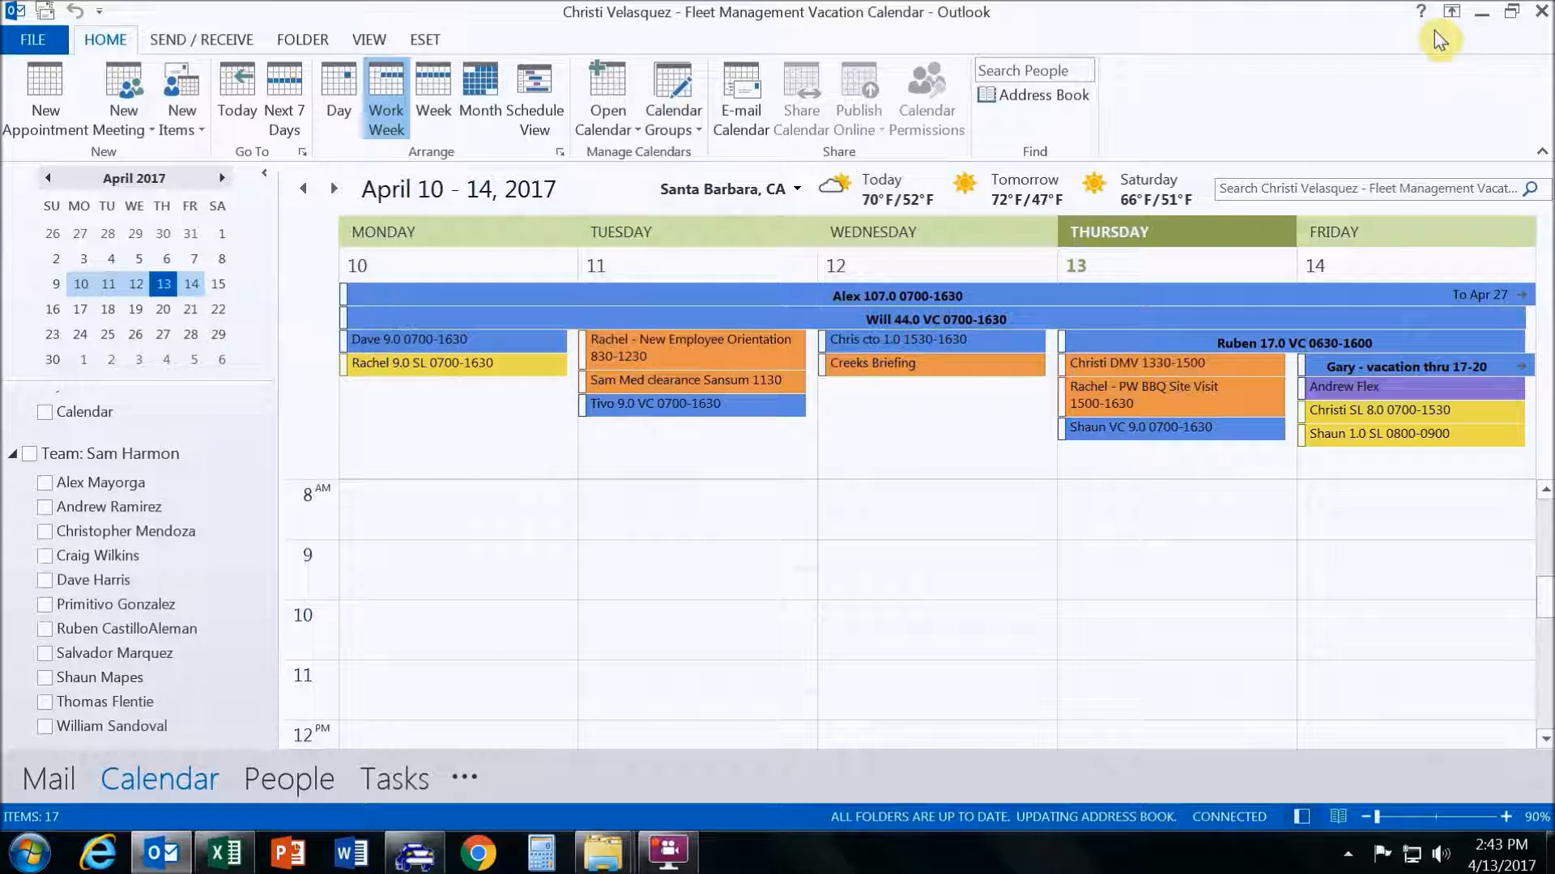
{"action": "left_click", "coordinate": [1482, 19]}
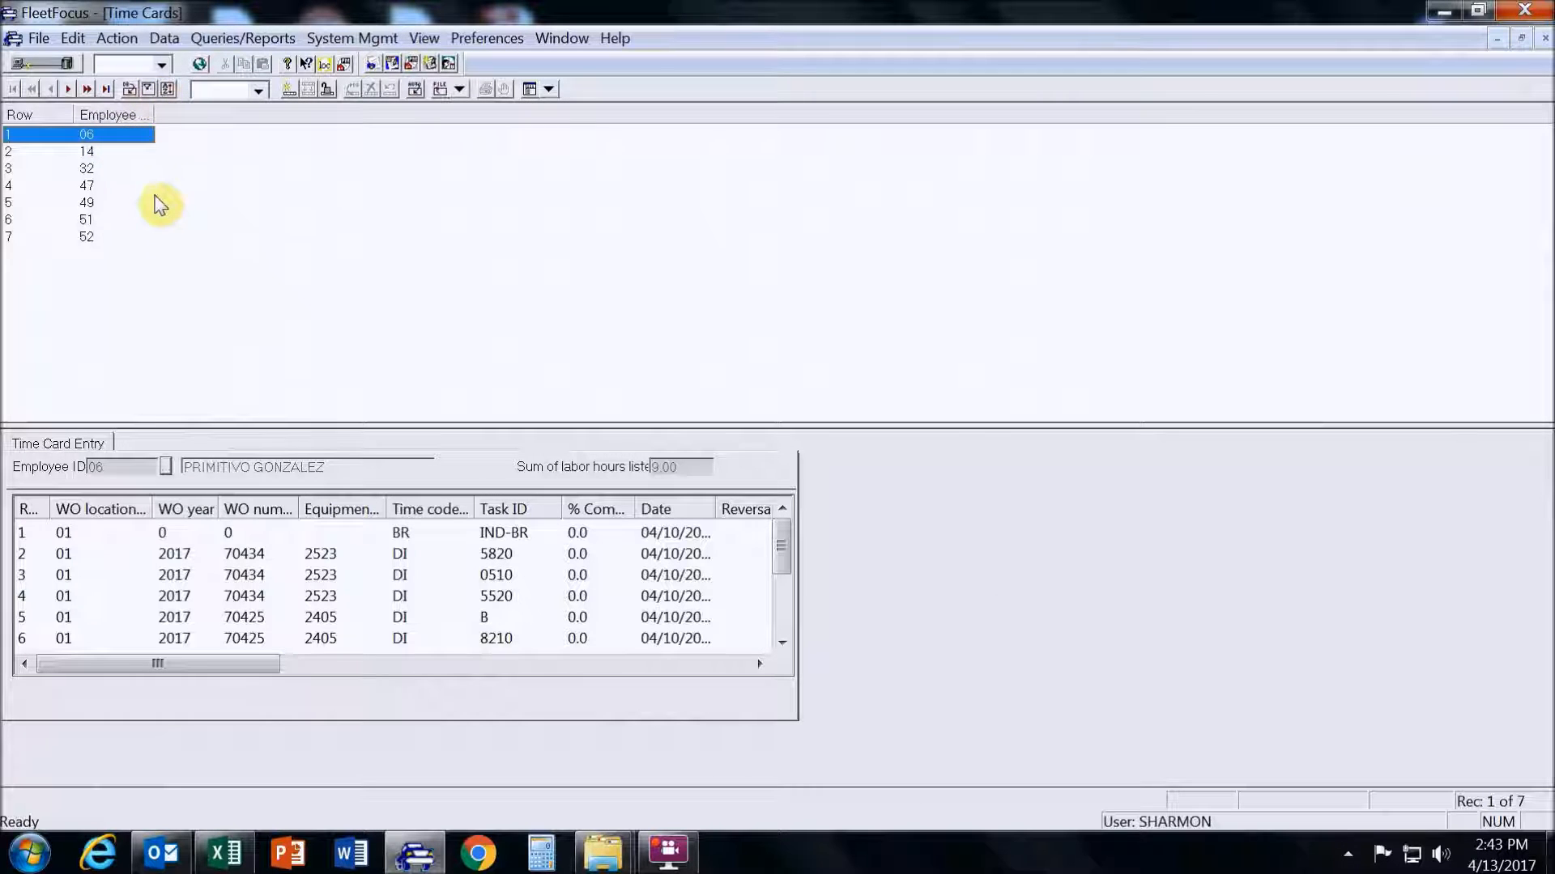
Start a new time card for the employee on week-long vacation, entering the employee's ID and time code VC
{"action": "left_click", "coordinate": [289, 91]}
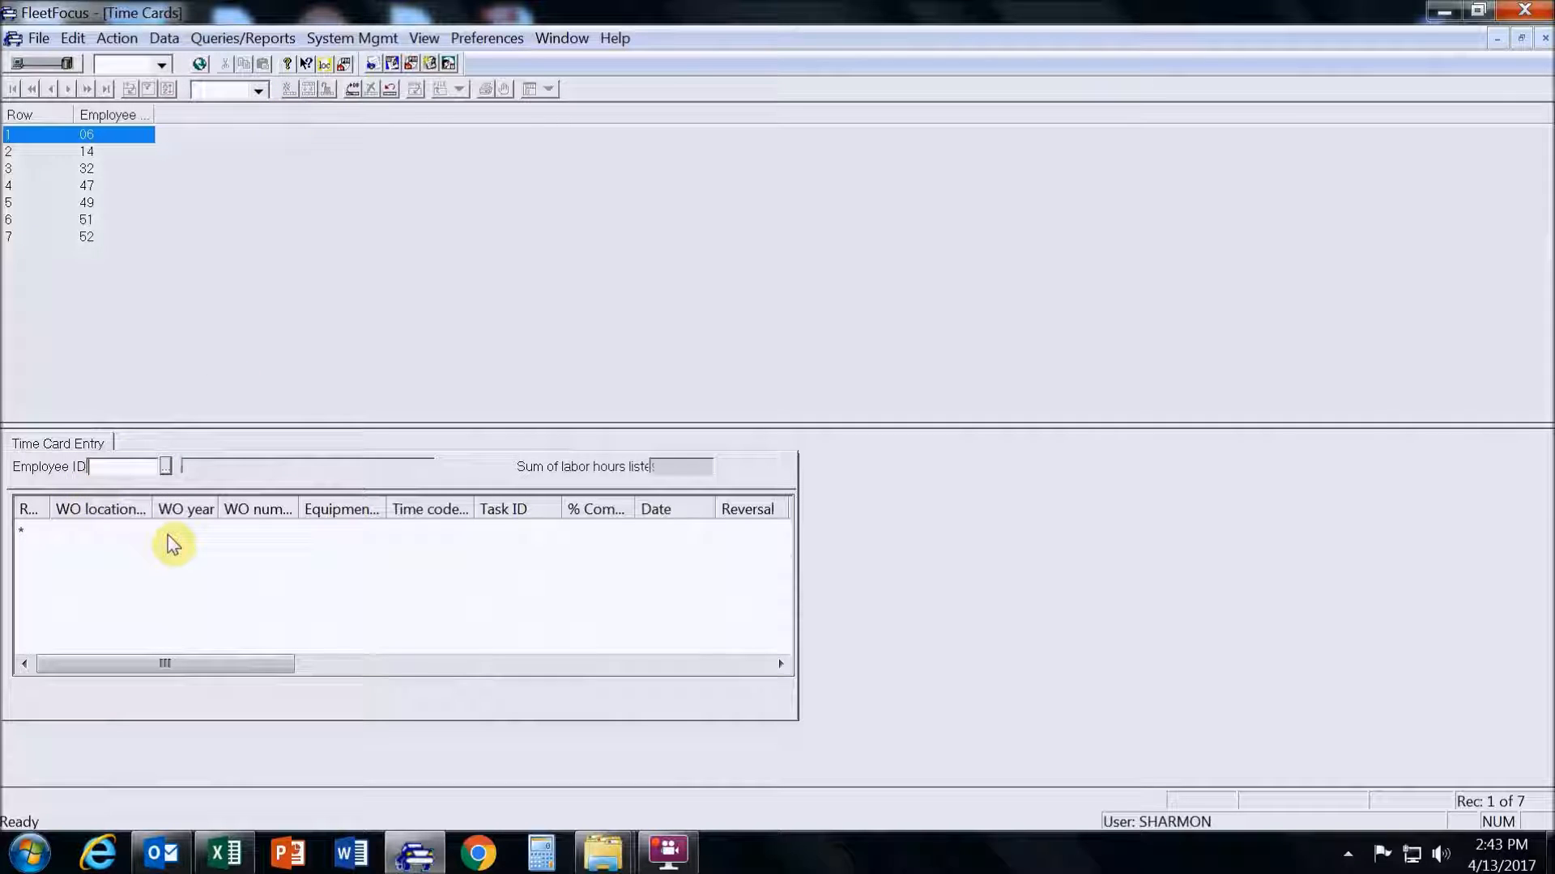
{"action": "type", "text": "03"}
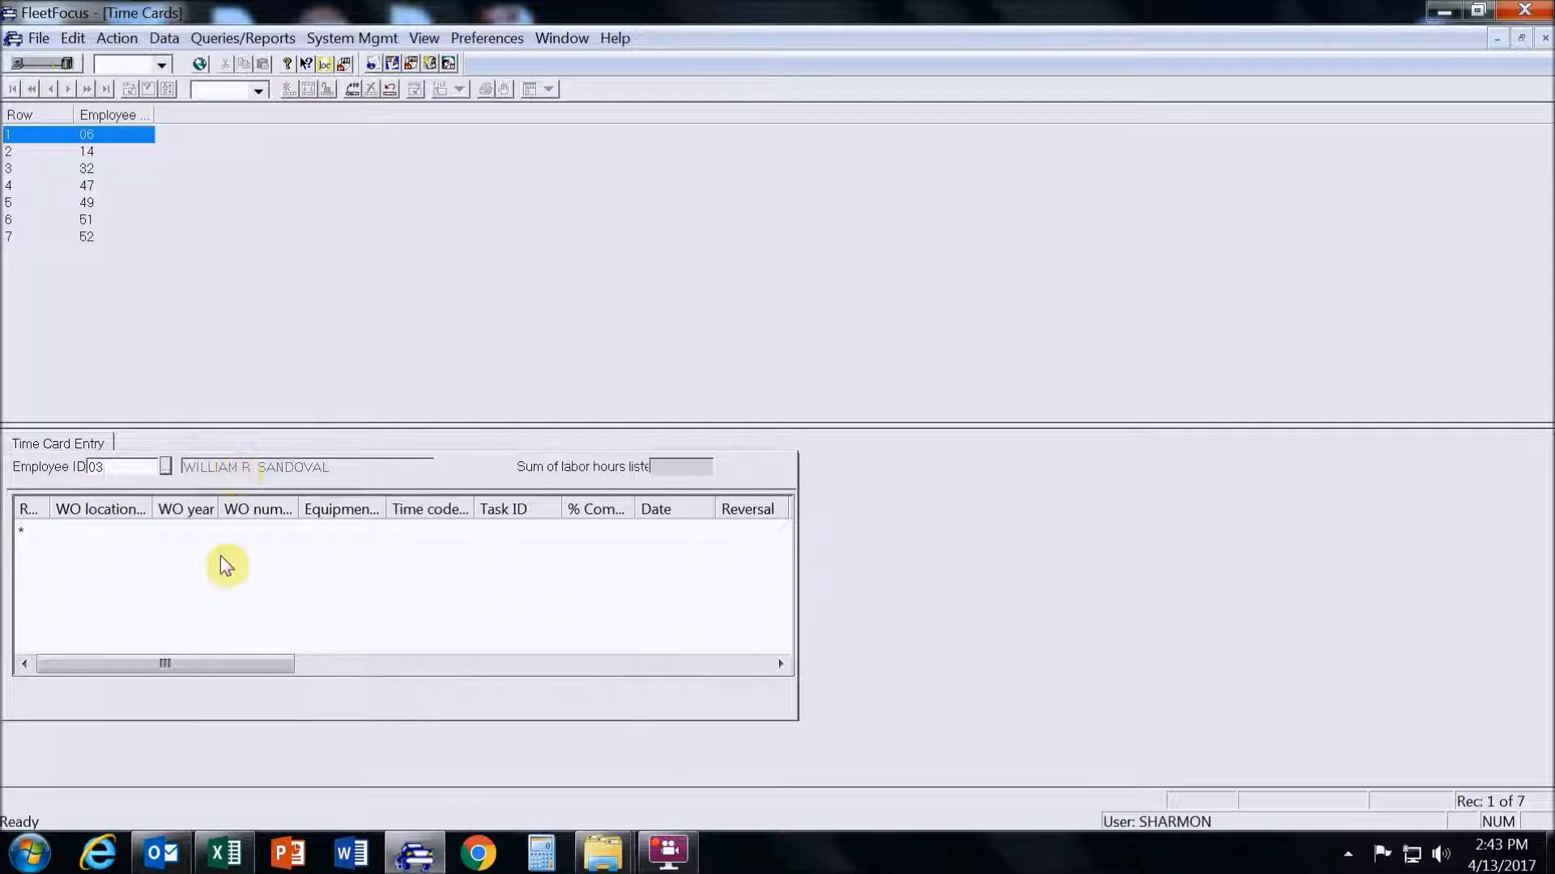
{"action": "left_click", "coordinate": [419, 531]}
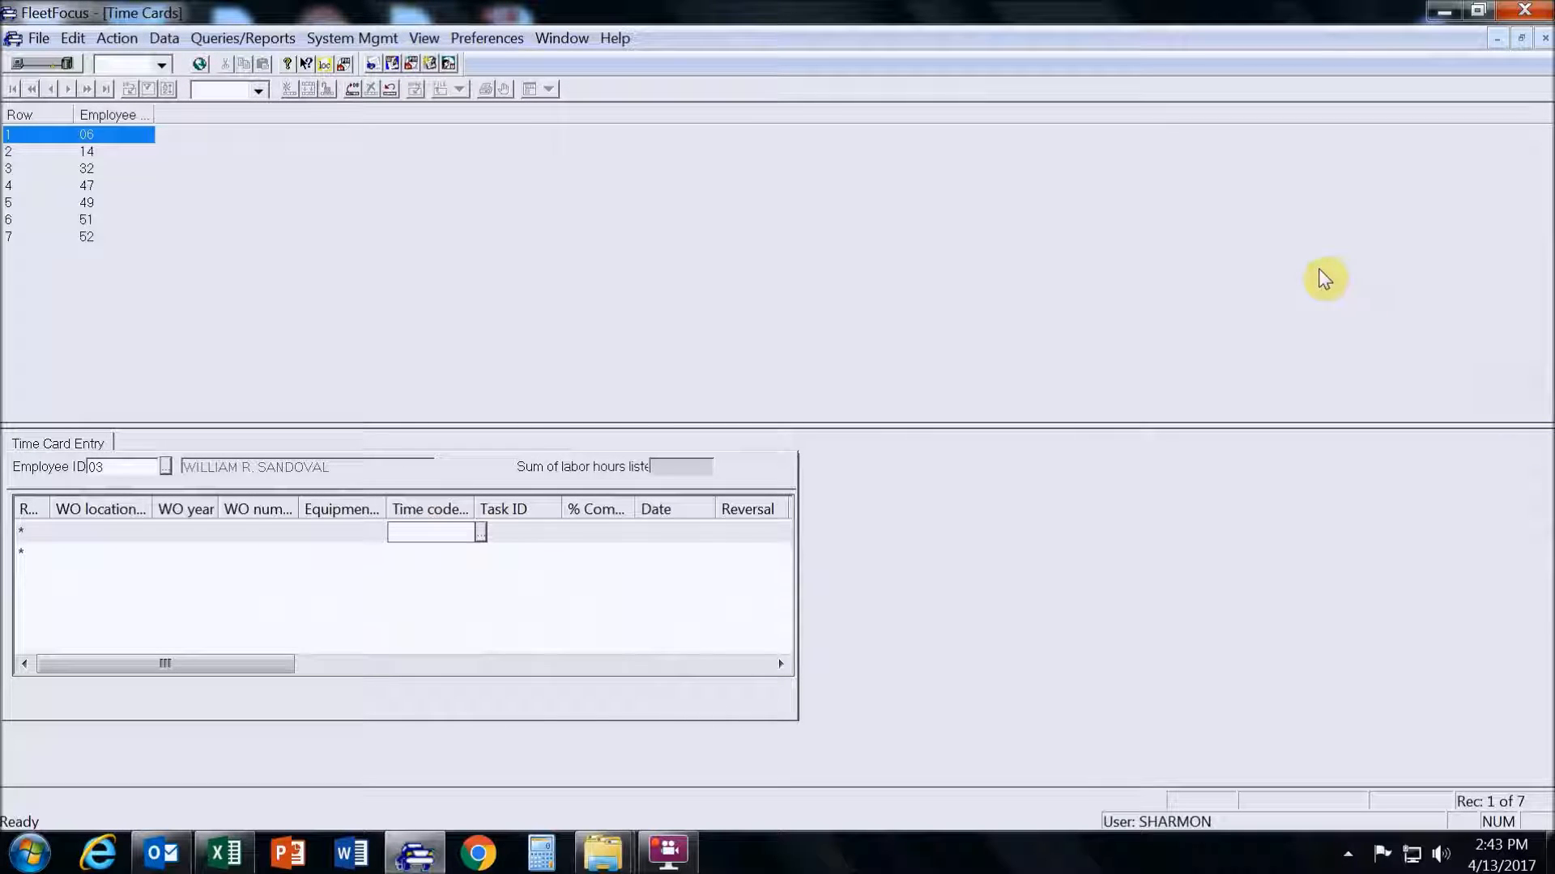
{"action": "type", "text": "VC"}
{"action": "key", "text": "Tab"}
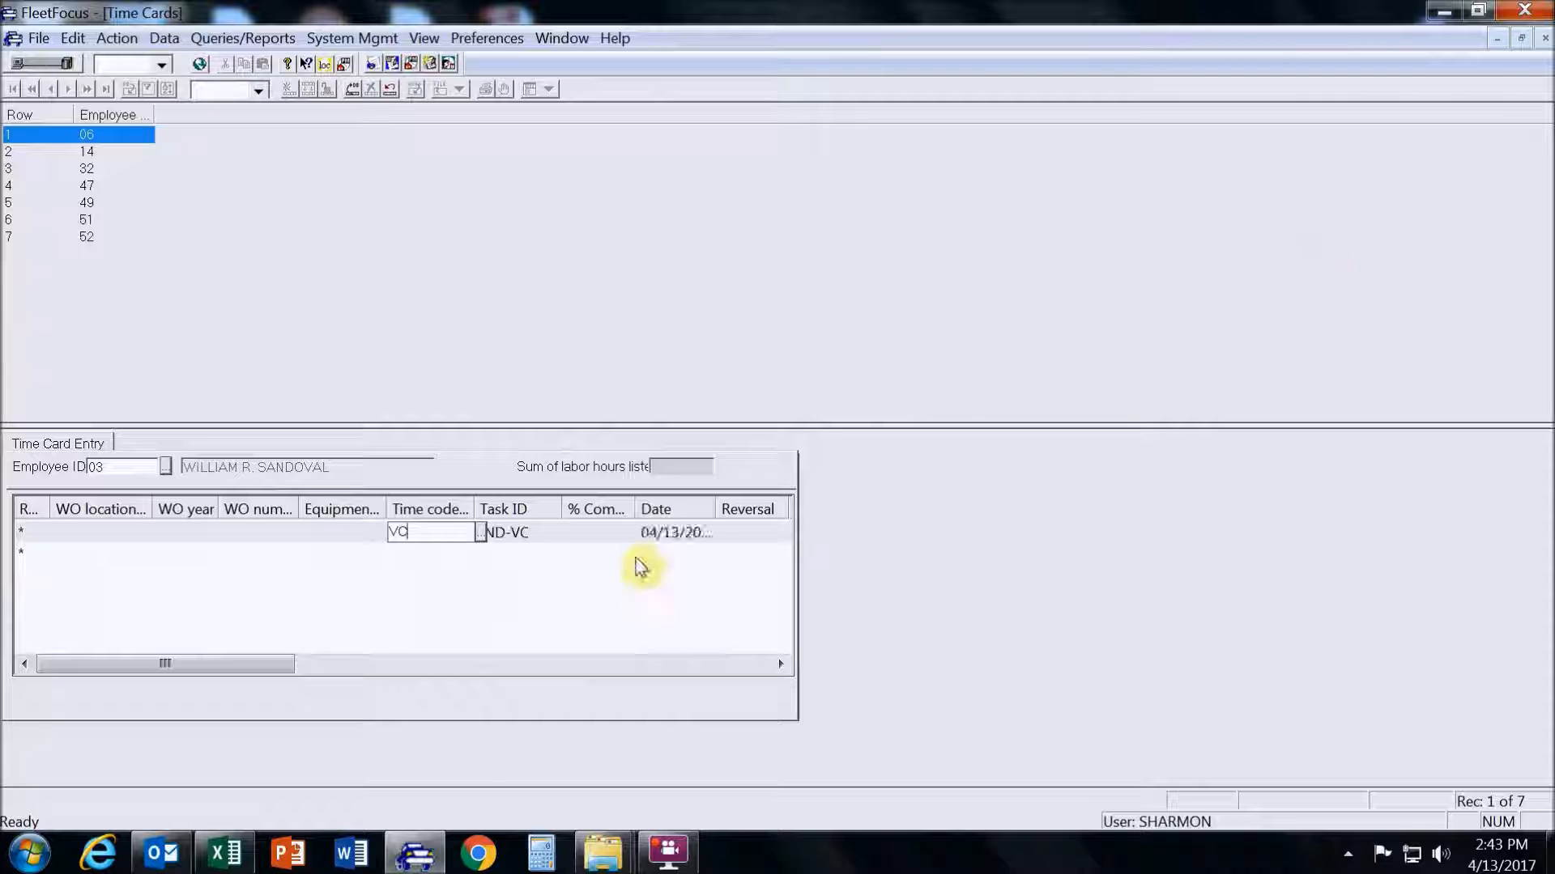
{"action": "left_click", "coordinate": [479, 533]}
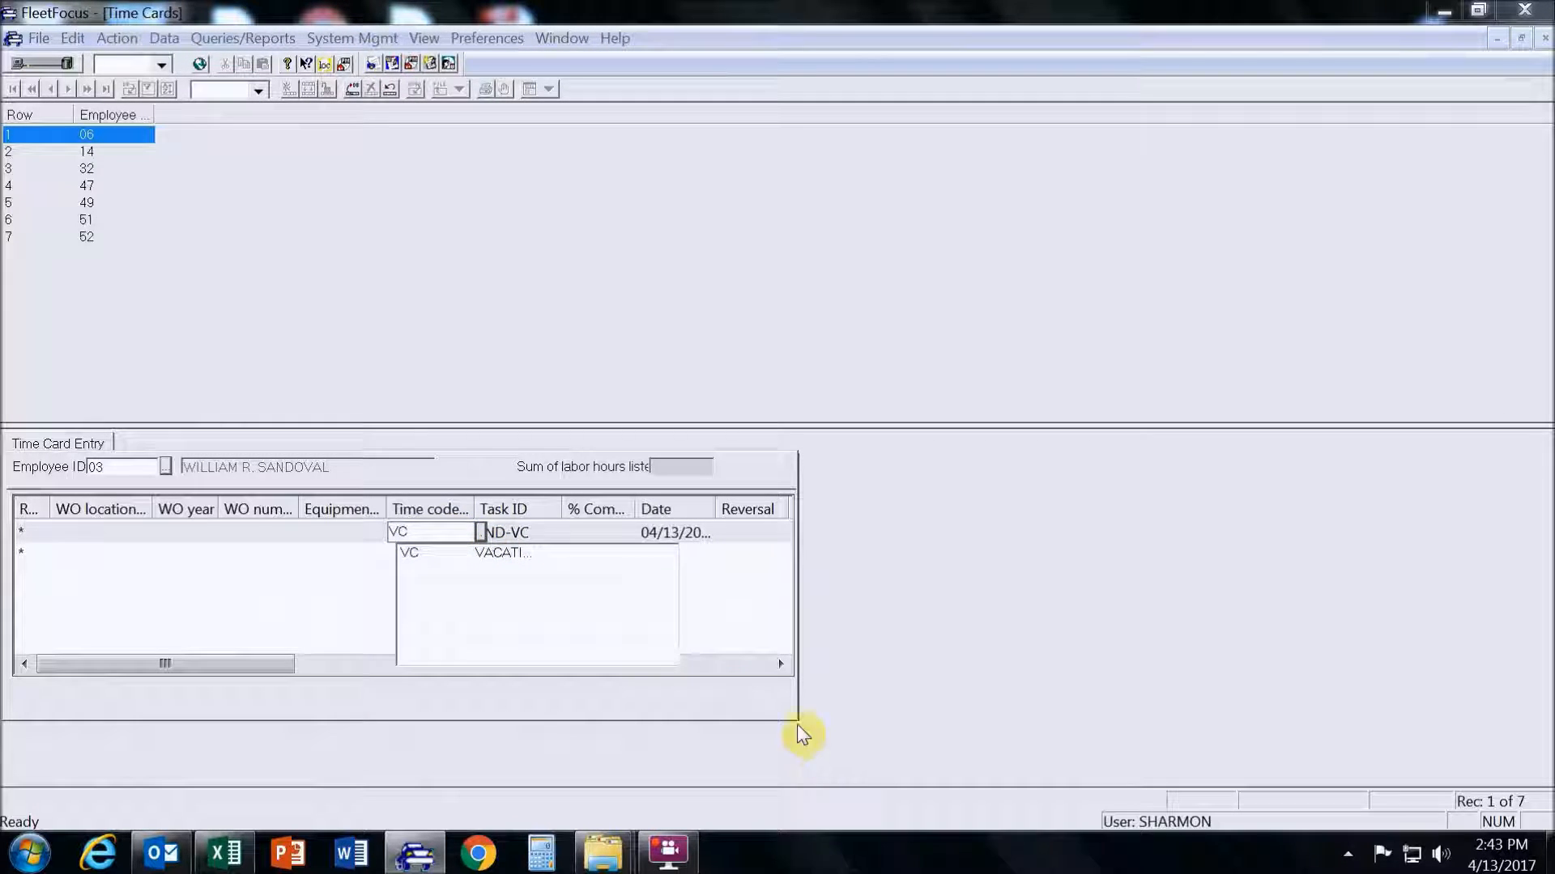
{"action": "left_click", "coordinate": [711, 589]}
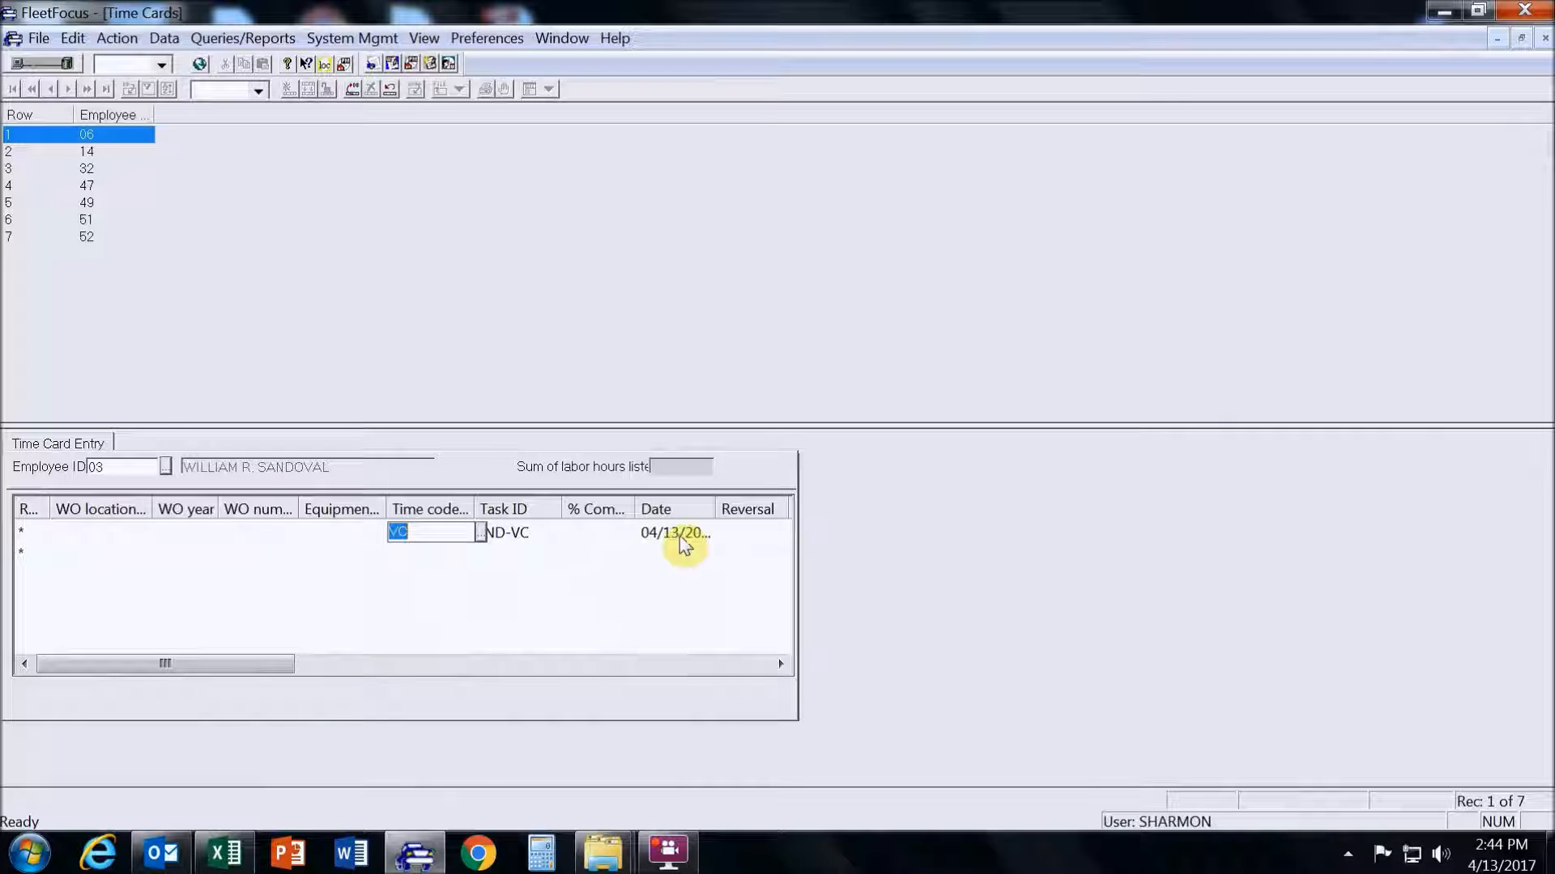
Set the vacation line's date to 04/10/2017 and its labor hours to 9, and save the time card
{"action": "key", "text": "Tab"}
{"action": "key", "text": "Tab"}
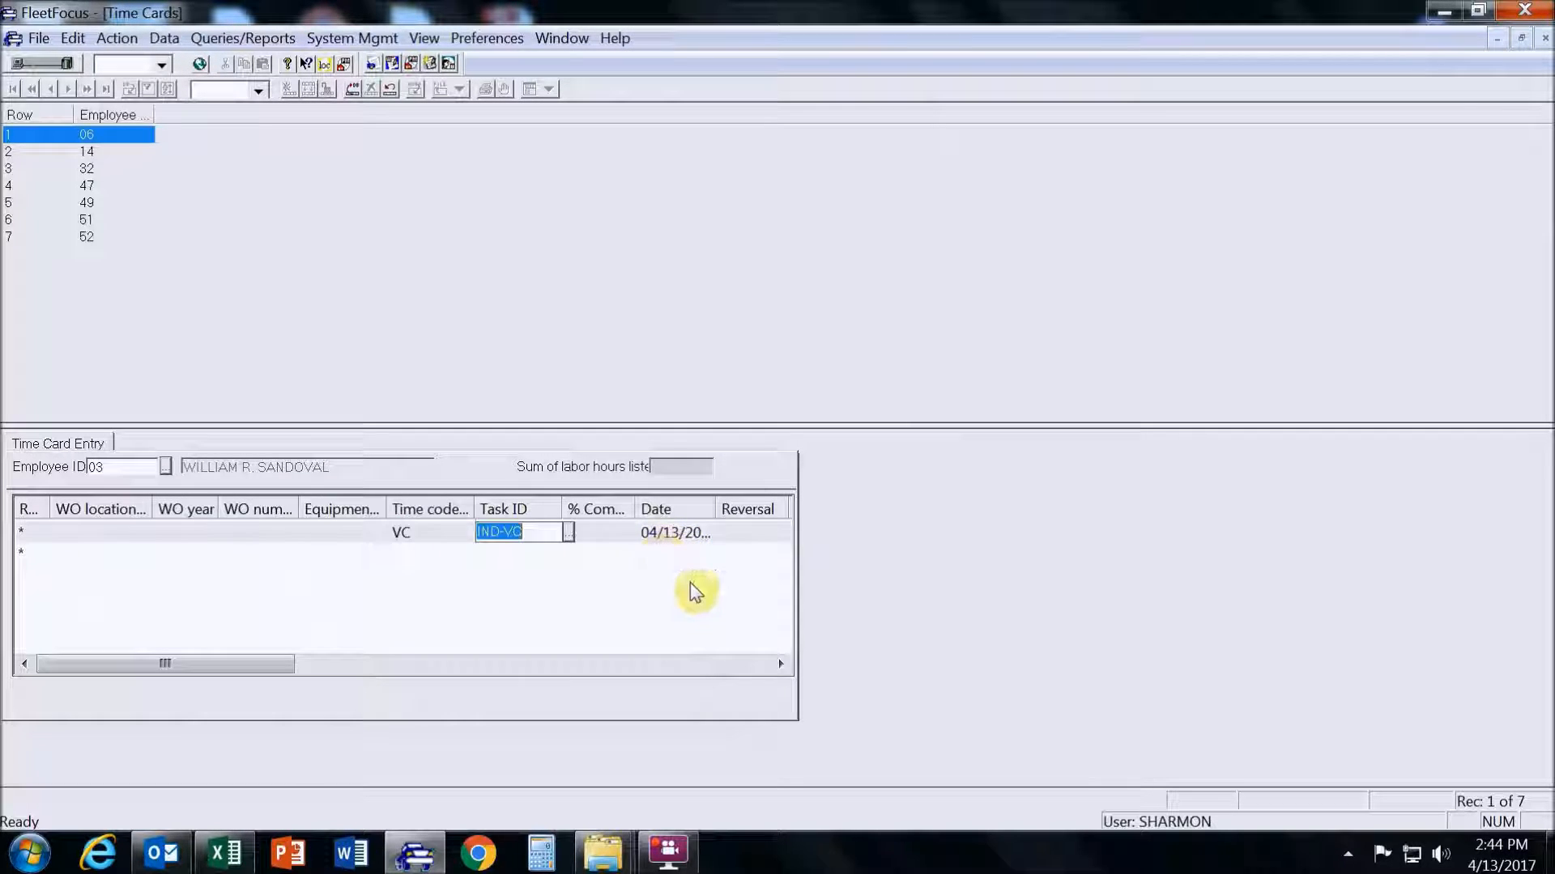
{"action": "key", "text": "Tab"}
{"action": "type", "text": "04"}
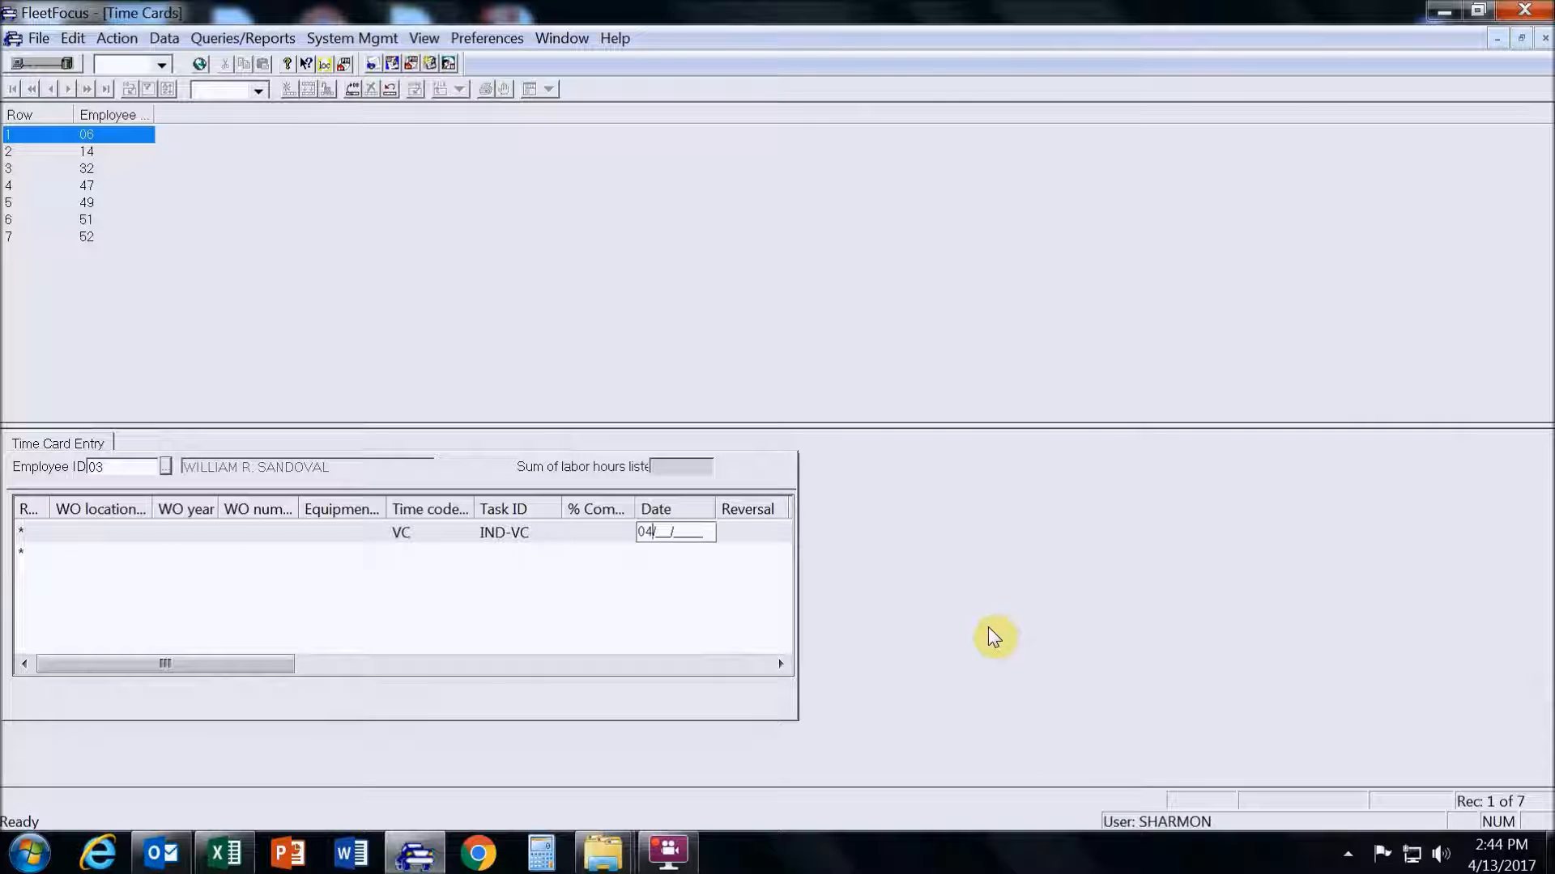
{"action": "key", "text": "Tab"}
{"action": "key", "text": "Tab"}
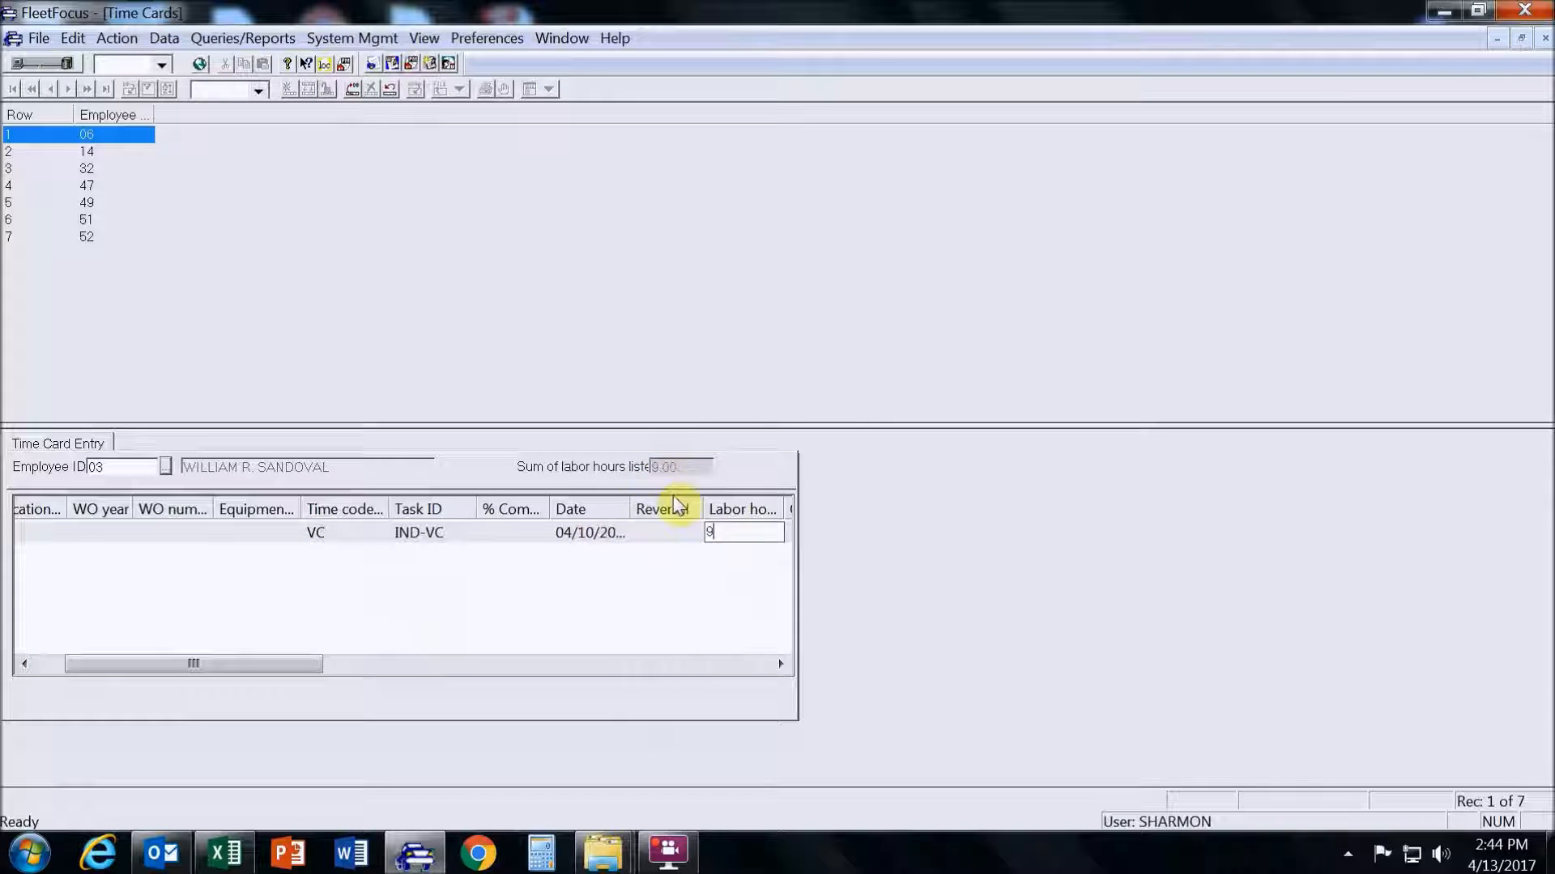
{"action": "left_click", "coordinate": [353, 92]}
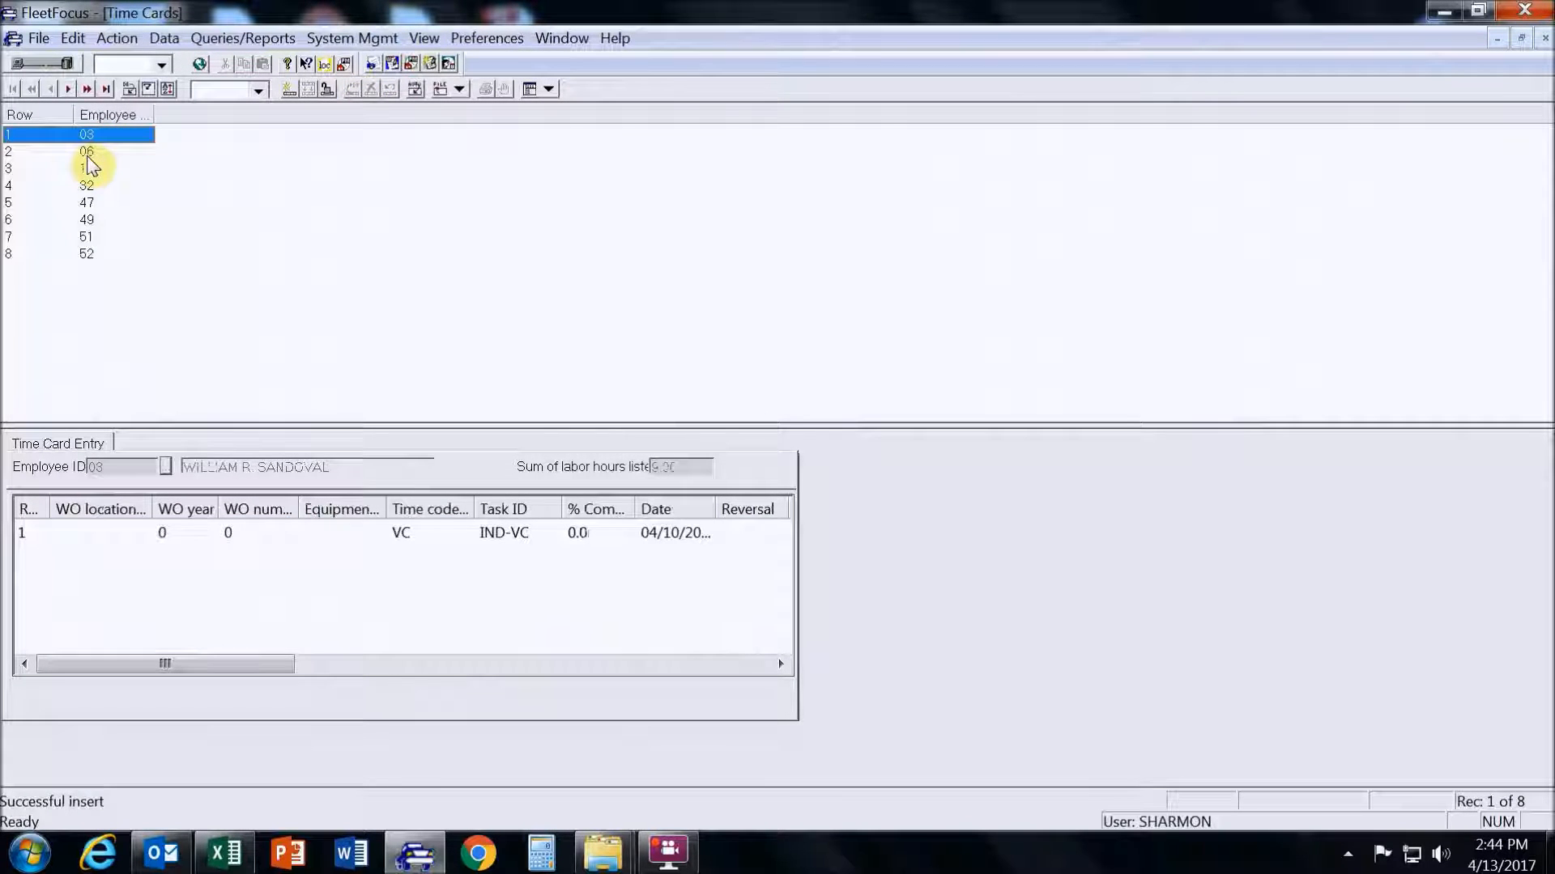
Review the time card lines of the next two employees in the list, including the second one's labor hours
{"action": "left_click", "coordinate": [89, 152]}
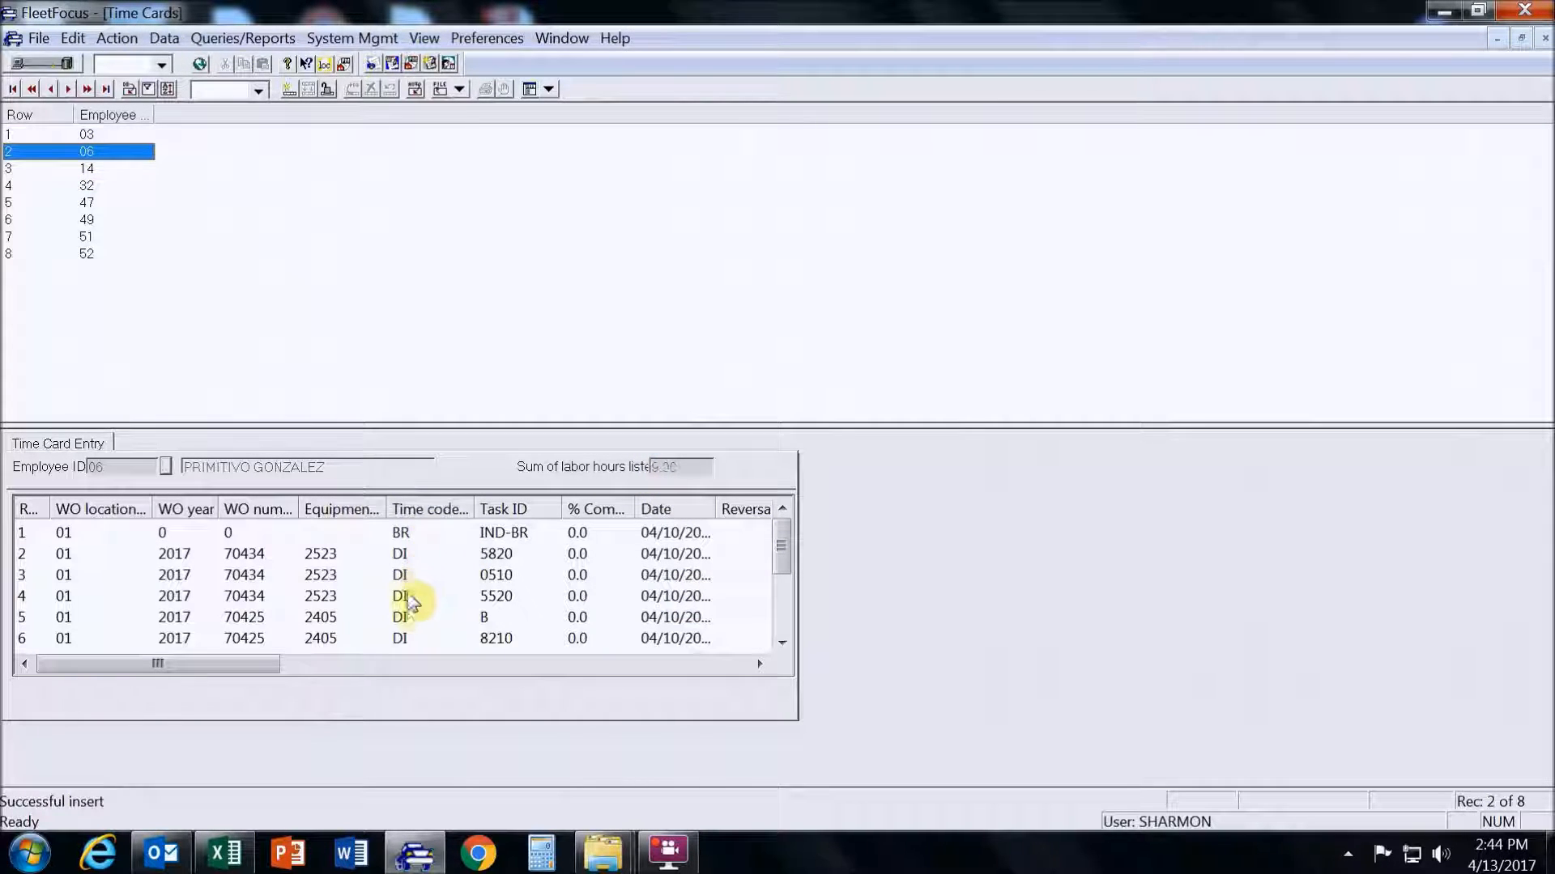
{"action": "left_click_drag", "start_coordinate": [781, 539], "coordinate": [773, 611]}
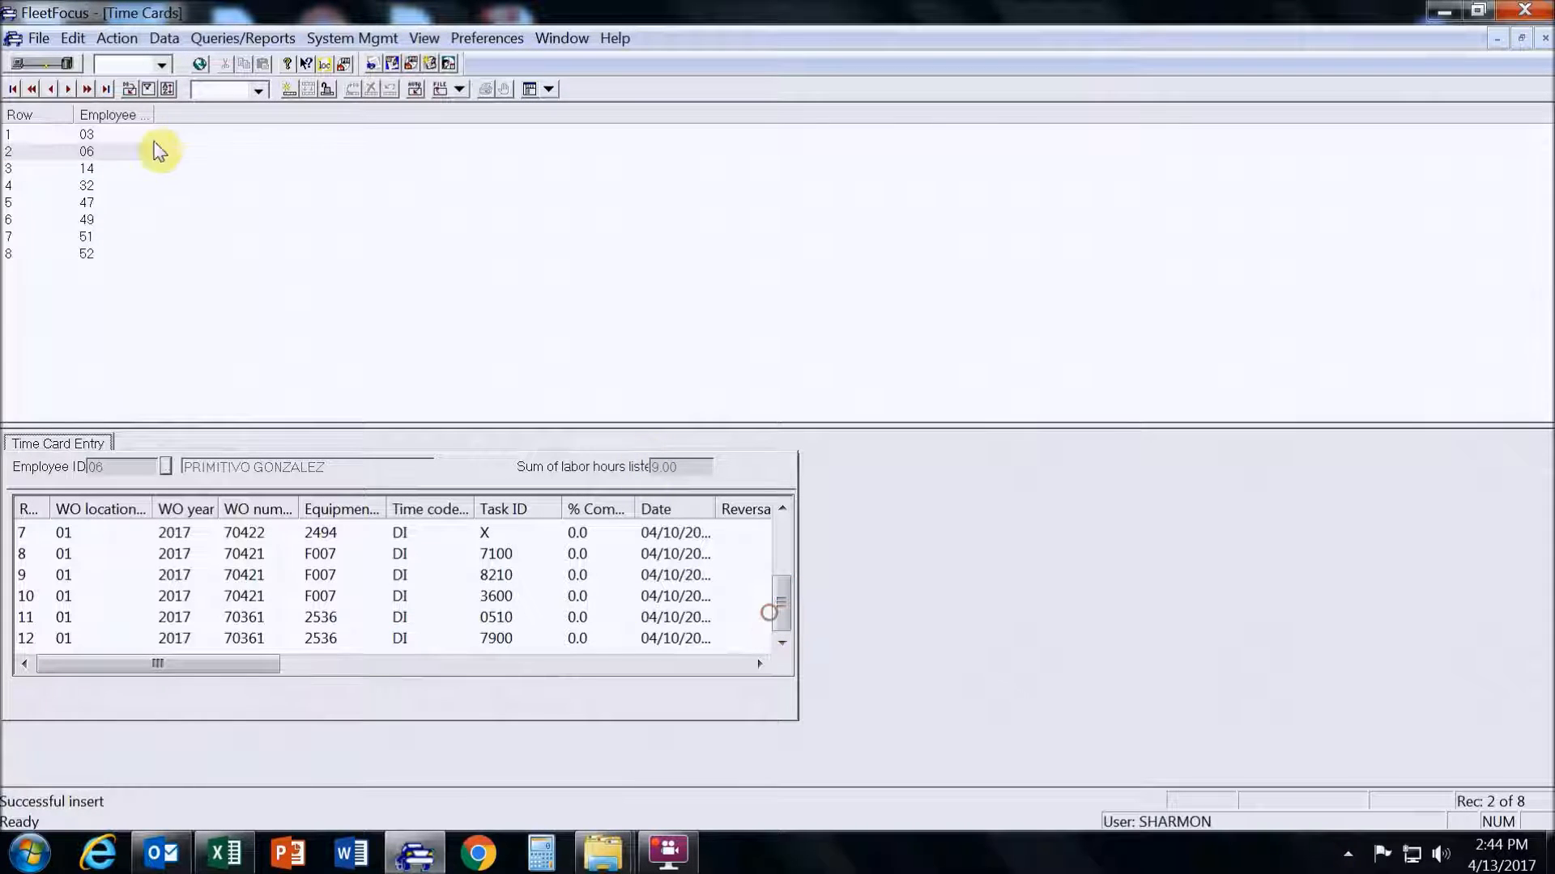
{"action": "left_click", "coordinate": [94, 168]}
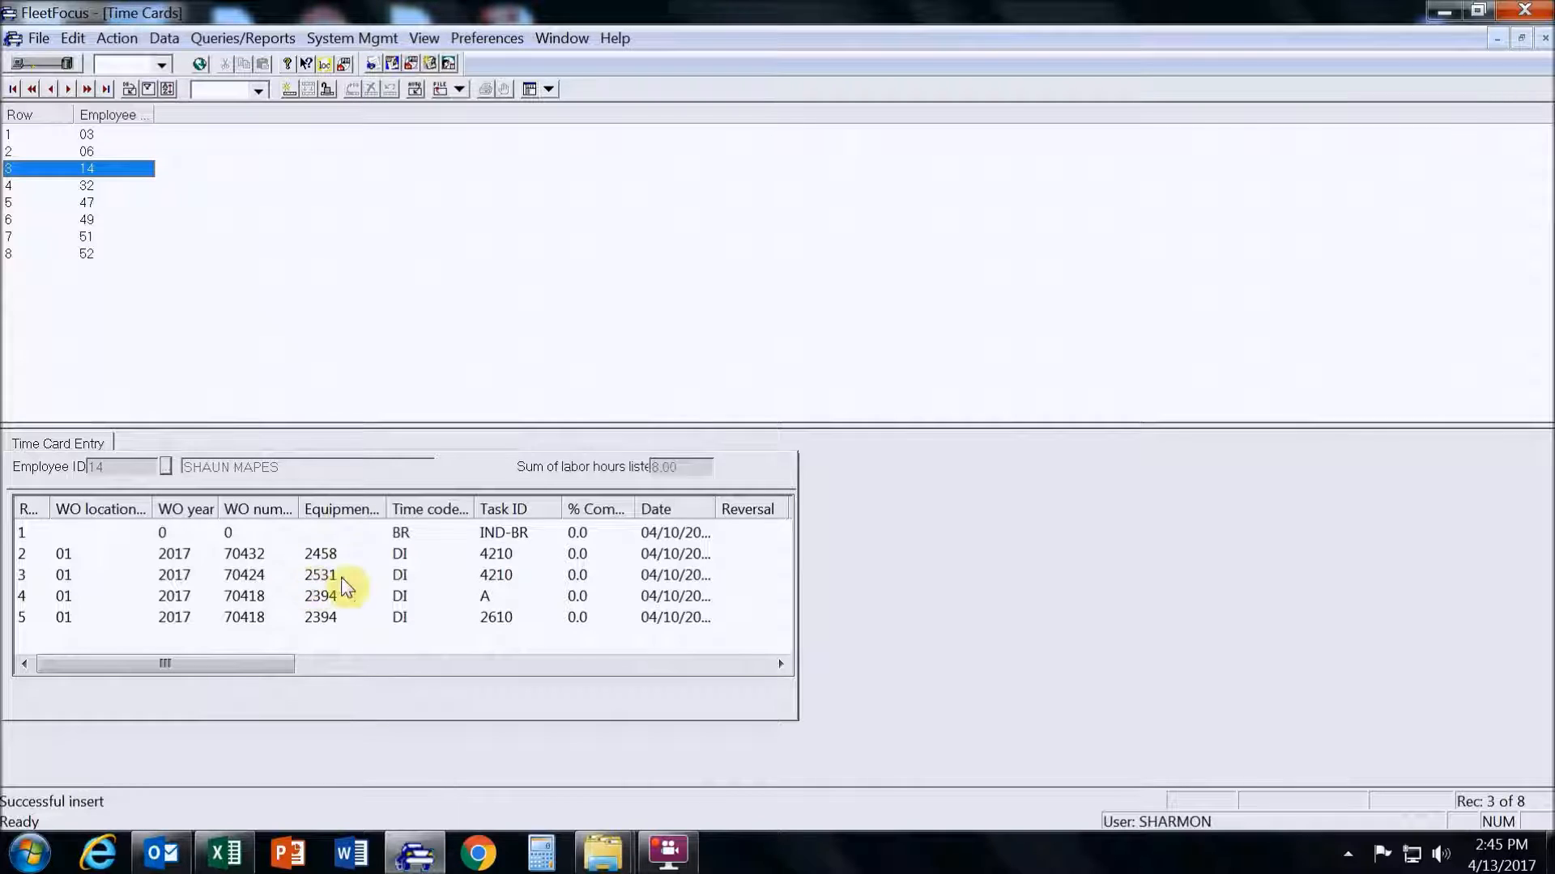
{"action": "left_click", "coordinate": [420, 537]}
{"action": "left_click_drag", "start_coordinate": [232, 663], "coordinate": [360, 673]}
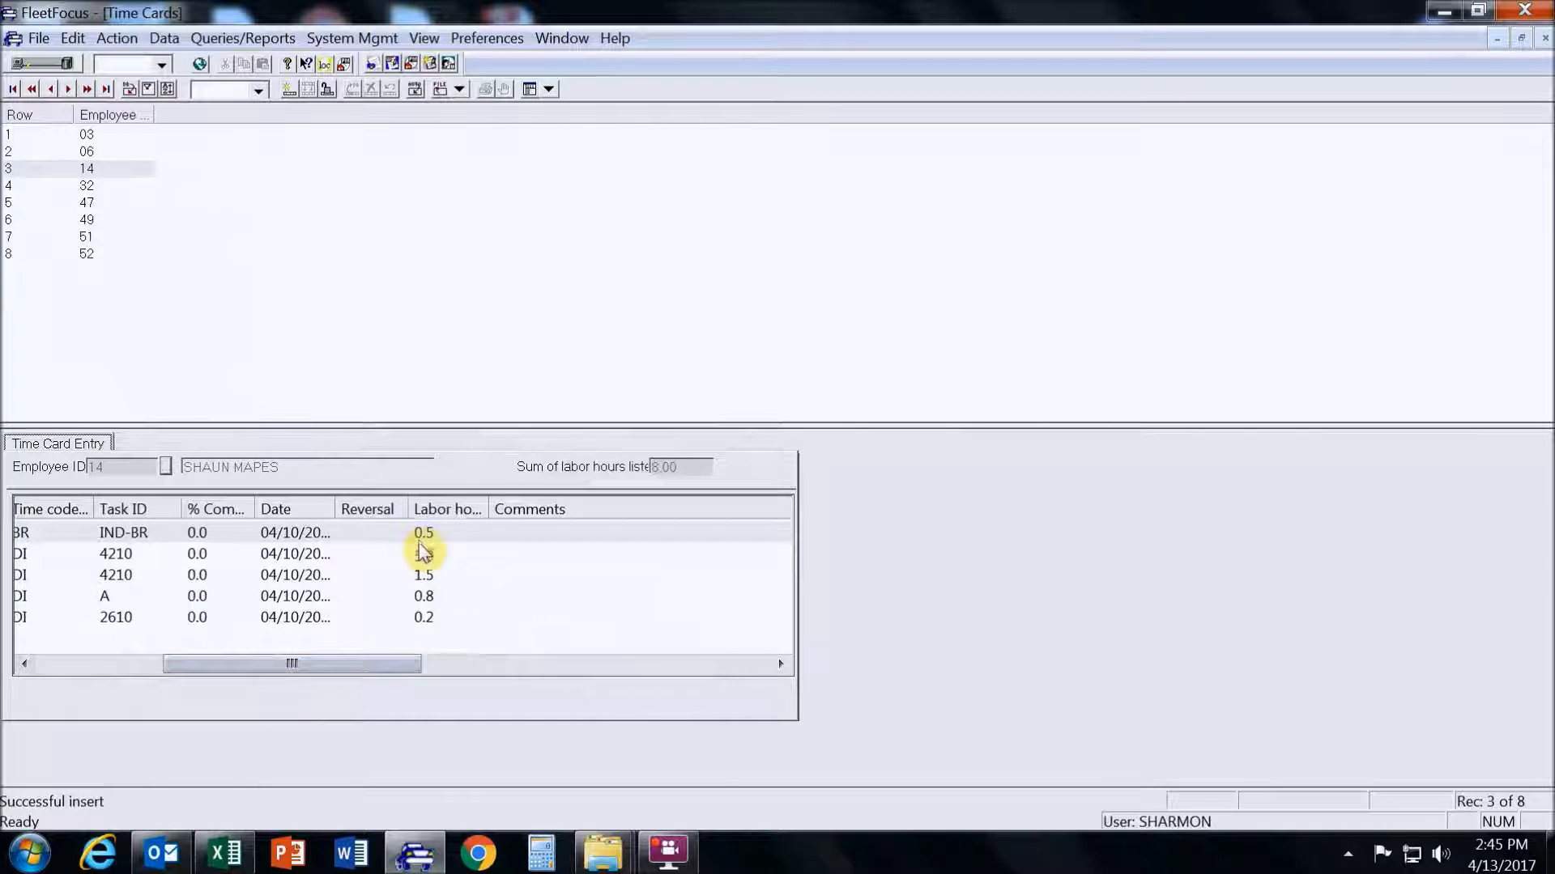
{"action": "left_click_drag", "start_coordinate": [363, 664], "coordinate": [182, 640]}
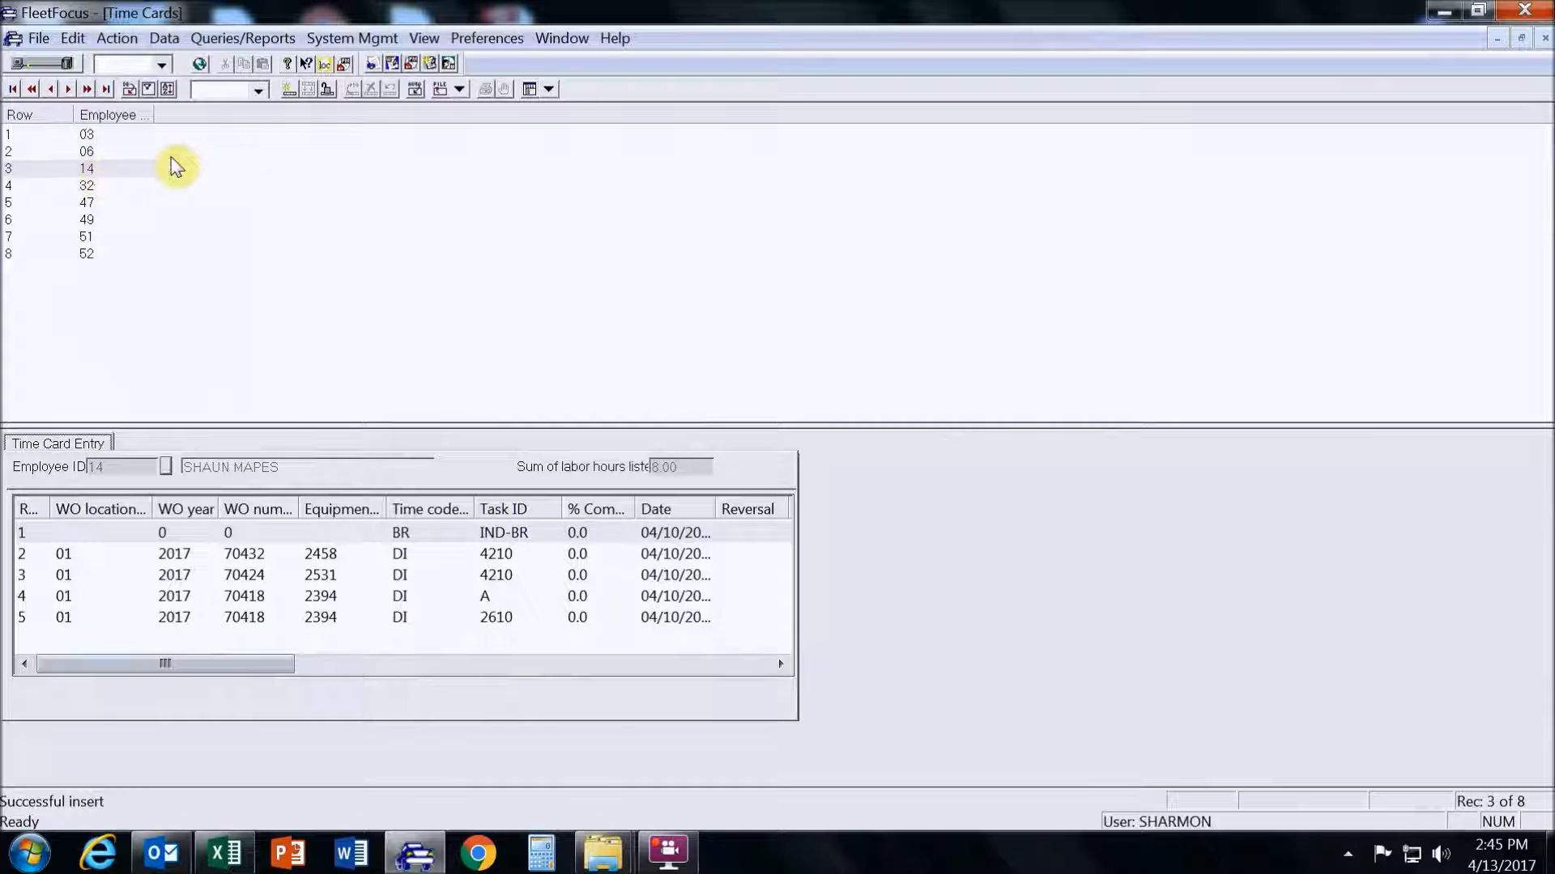
Create and save a time card for the employee on vacation only Monday, with their ID, code VC, date 04/10/2017 and 9 labor hours
{"action": "left_click", "coordinate": [288, 89]}
{"action": "type", "text": "12"}
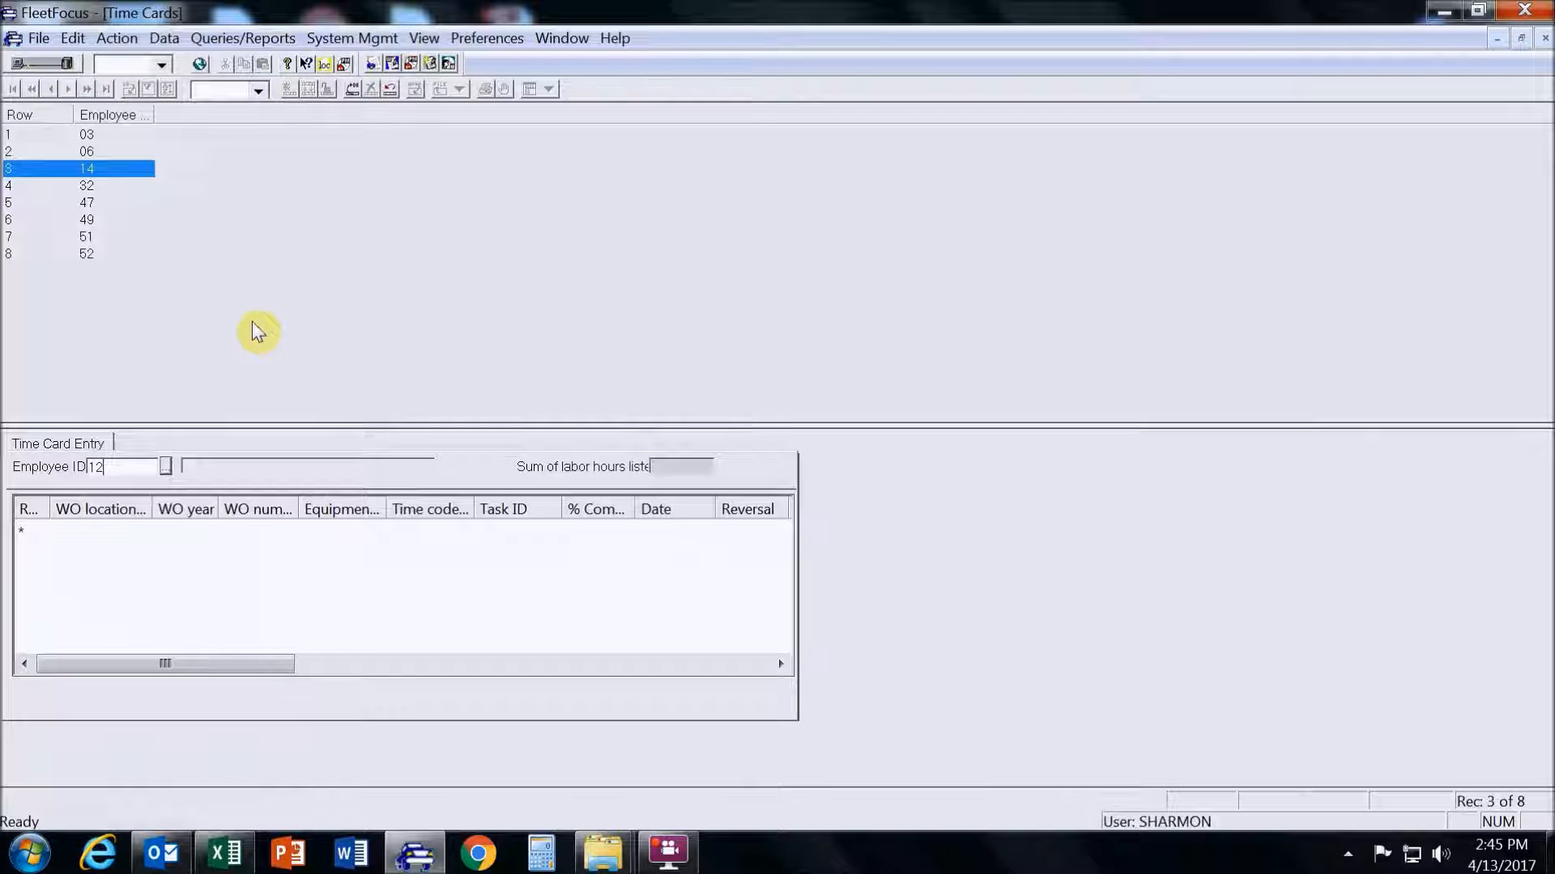
{"action": "left_click", "coordinate": [421, 530]}
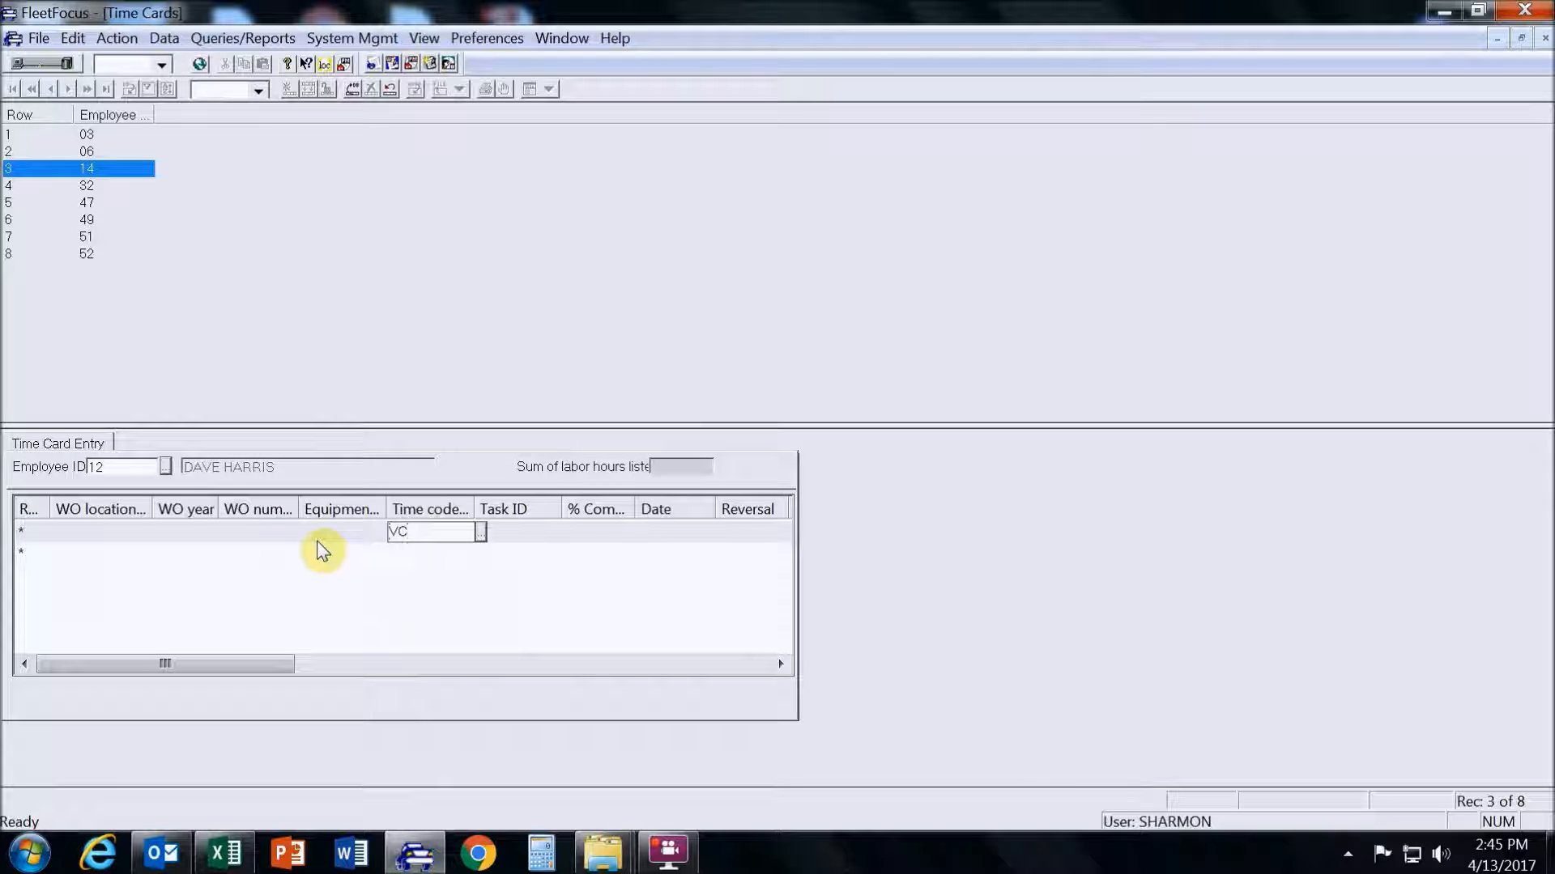
{"action": "key", "text": "Tab"}
{"action": "key", "text": "Tab"}
{"action": "type", "text": "04/10/2017"}
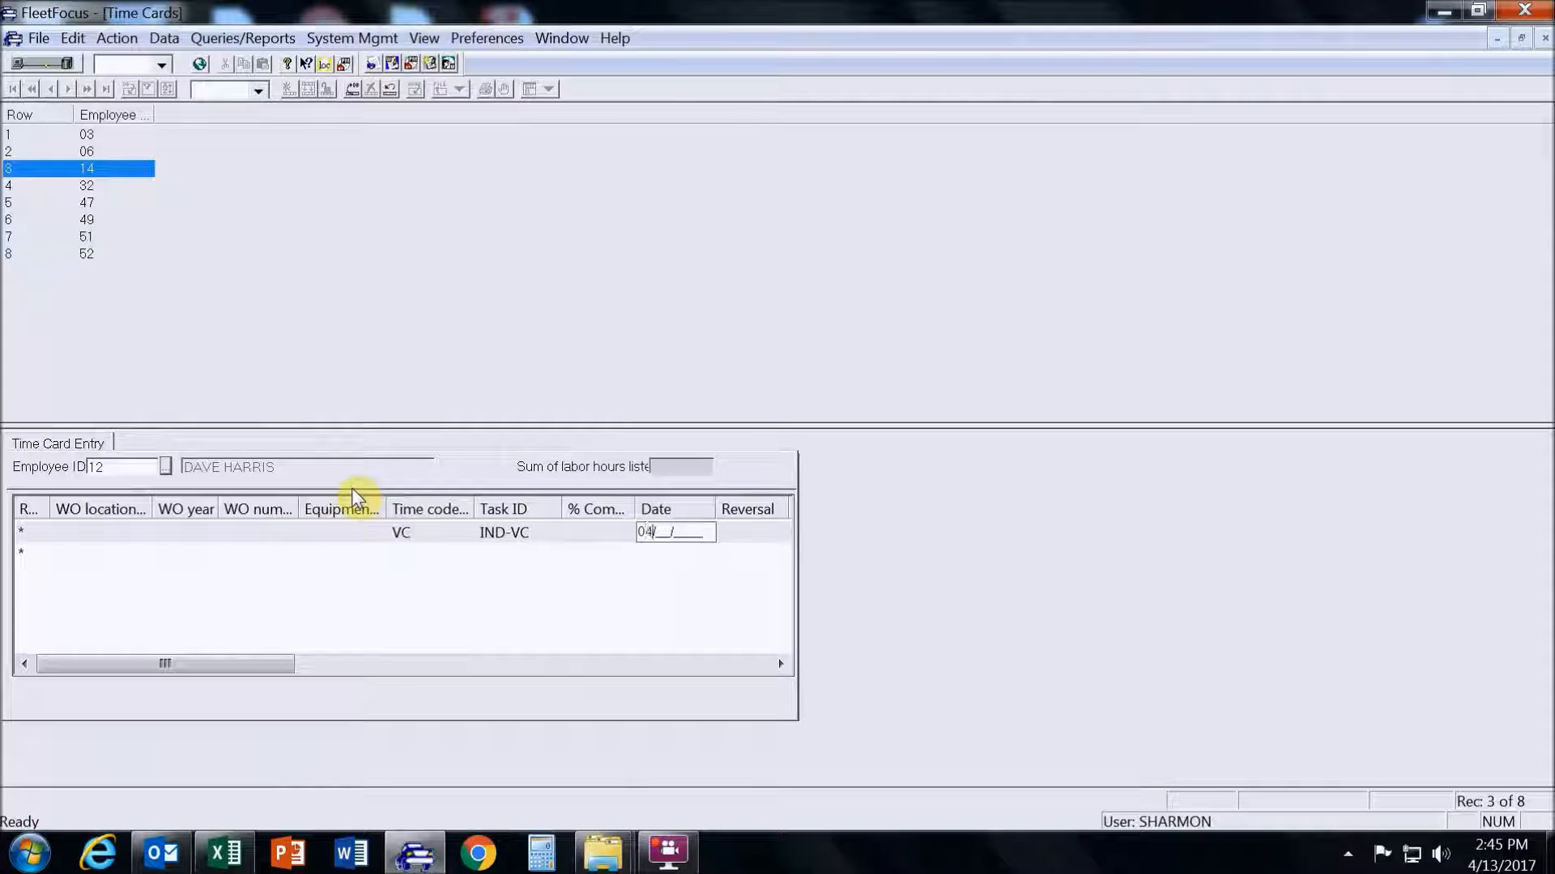
{"action": "key", "text": "Tab"}
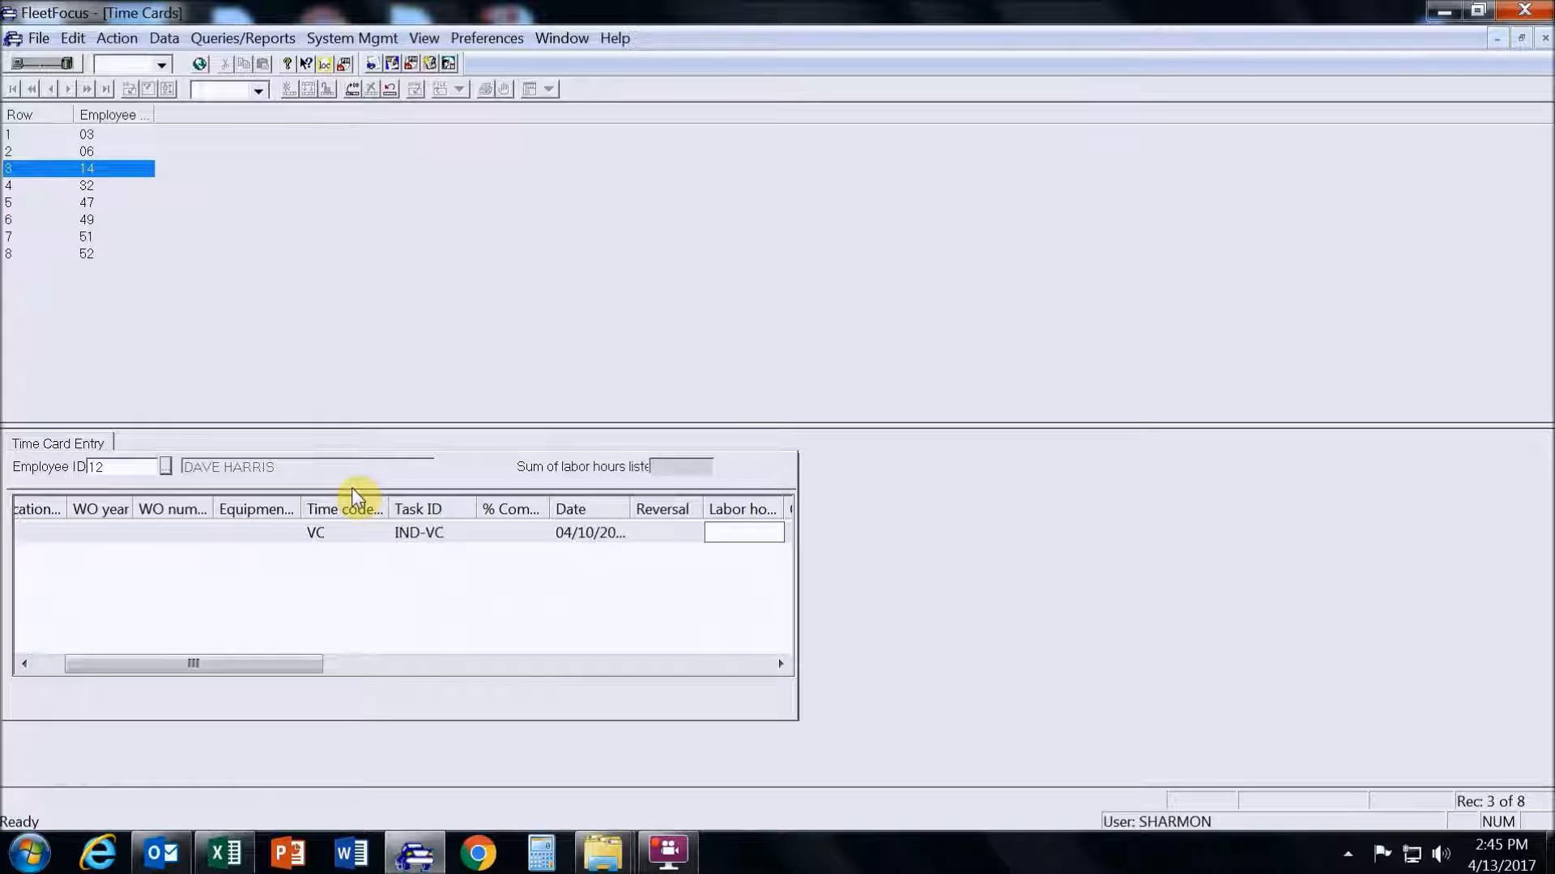
{"action": "type", "text": "9"}
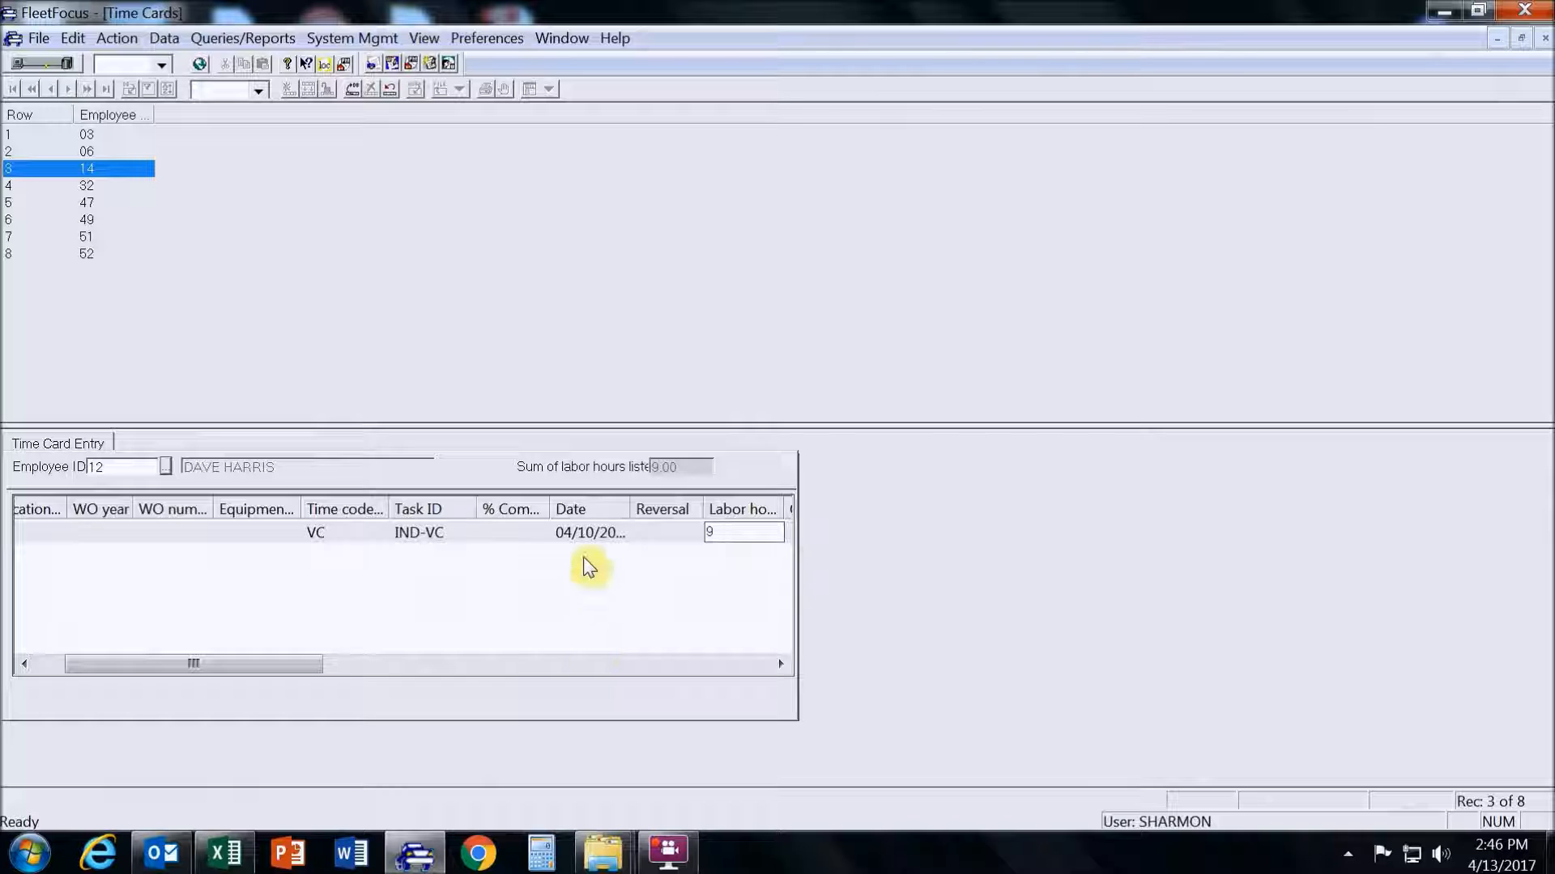
{"action": "left_click", "coordinate": [353, 89]}
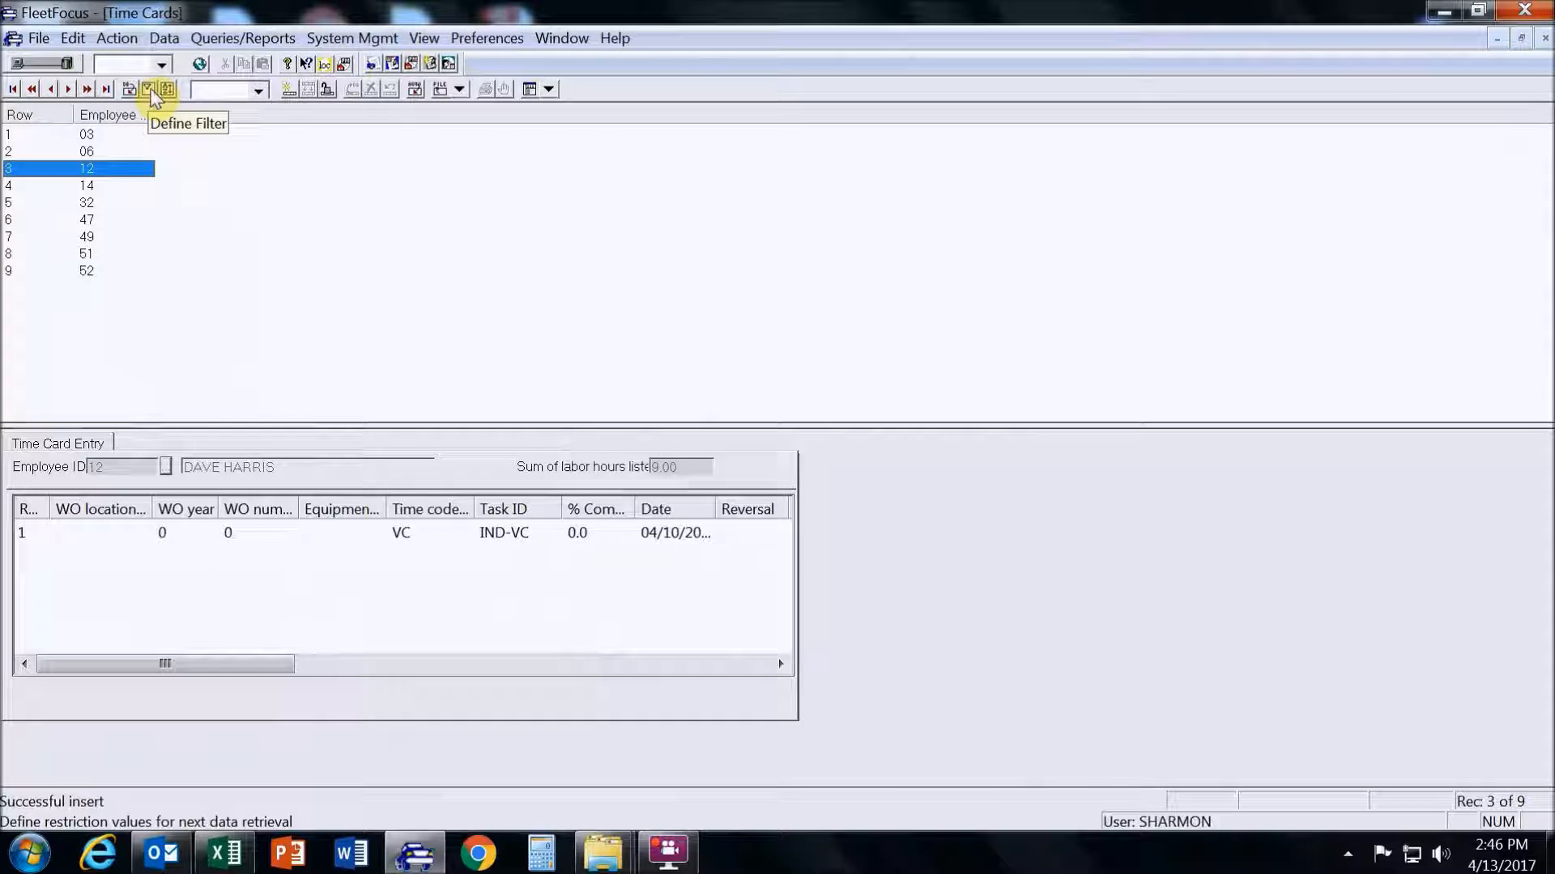
Create and save a time card for the employee on sick leave Monday, with their ID, code SL, date 04/10/2017 and 9 labor hours
{"action": "left_click", "coordinate": [290, 91]}
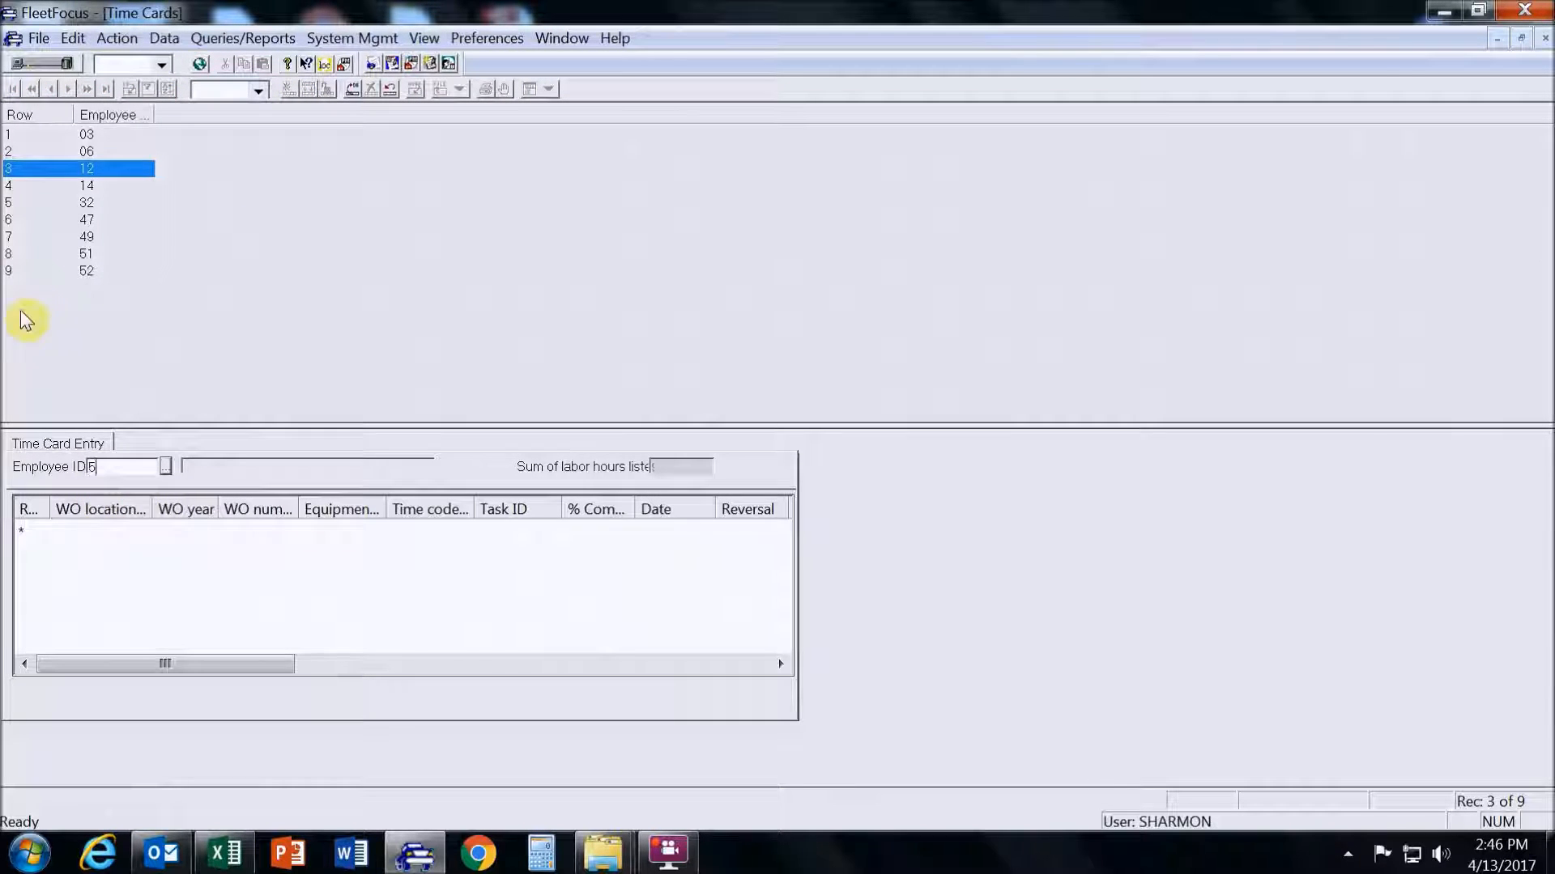
{"action": "type", "text": "53"}
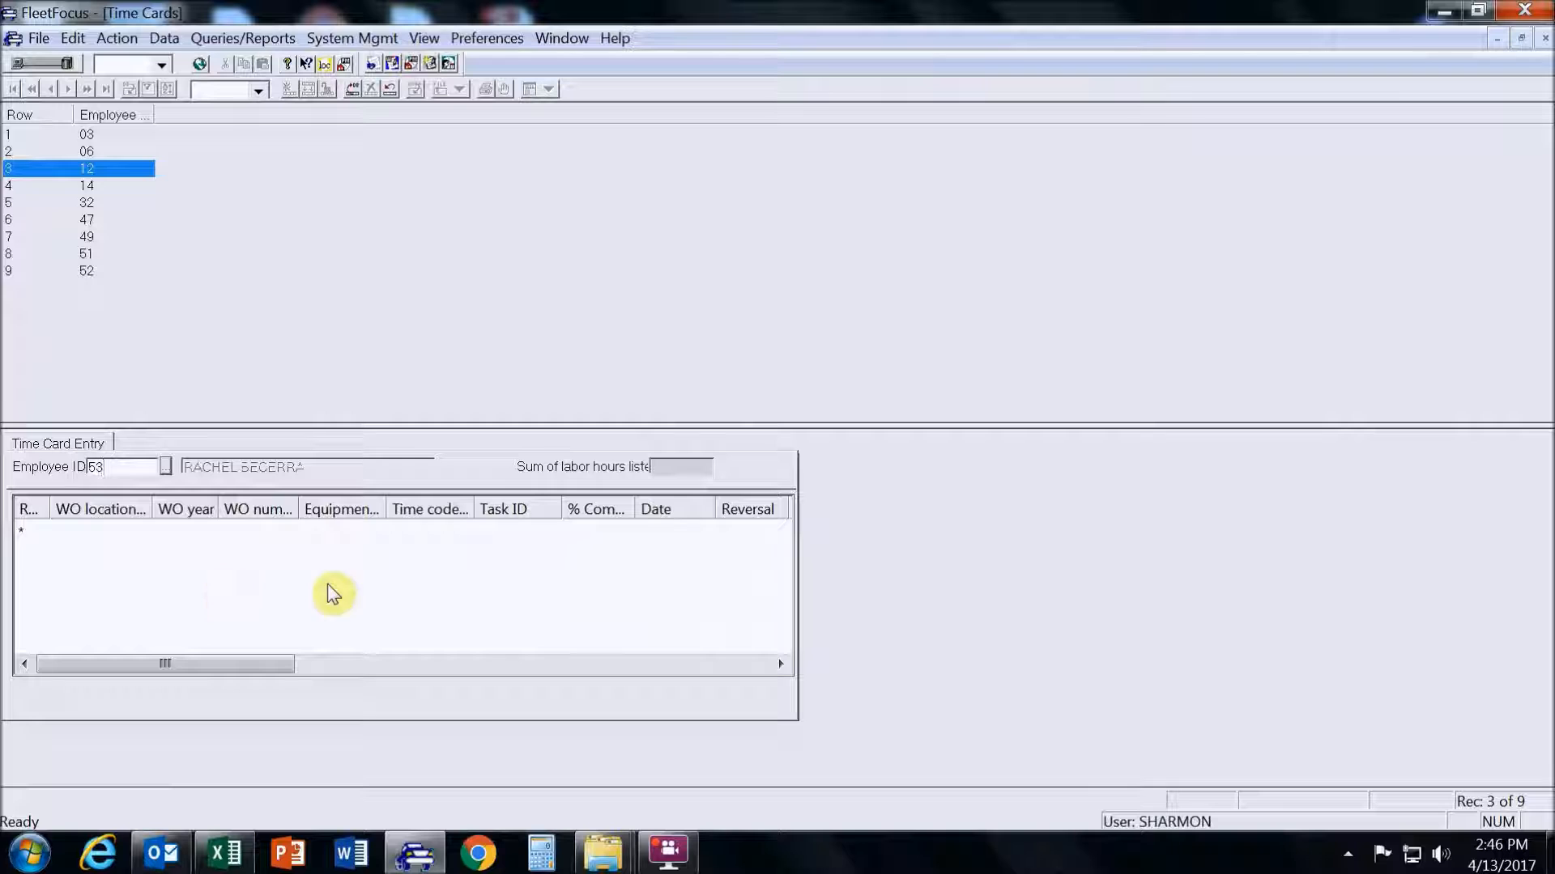
{"action": "left_click", "coordinate": [405, 532]}
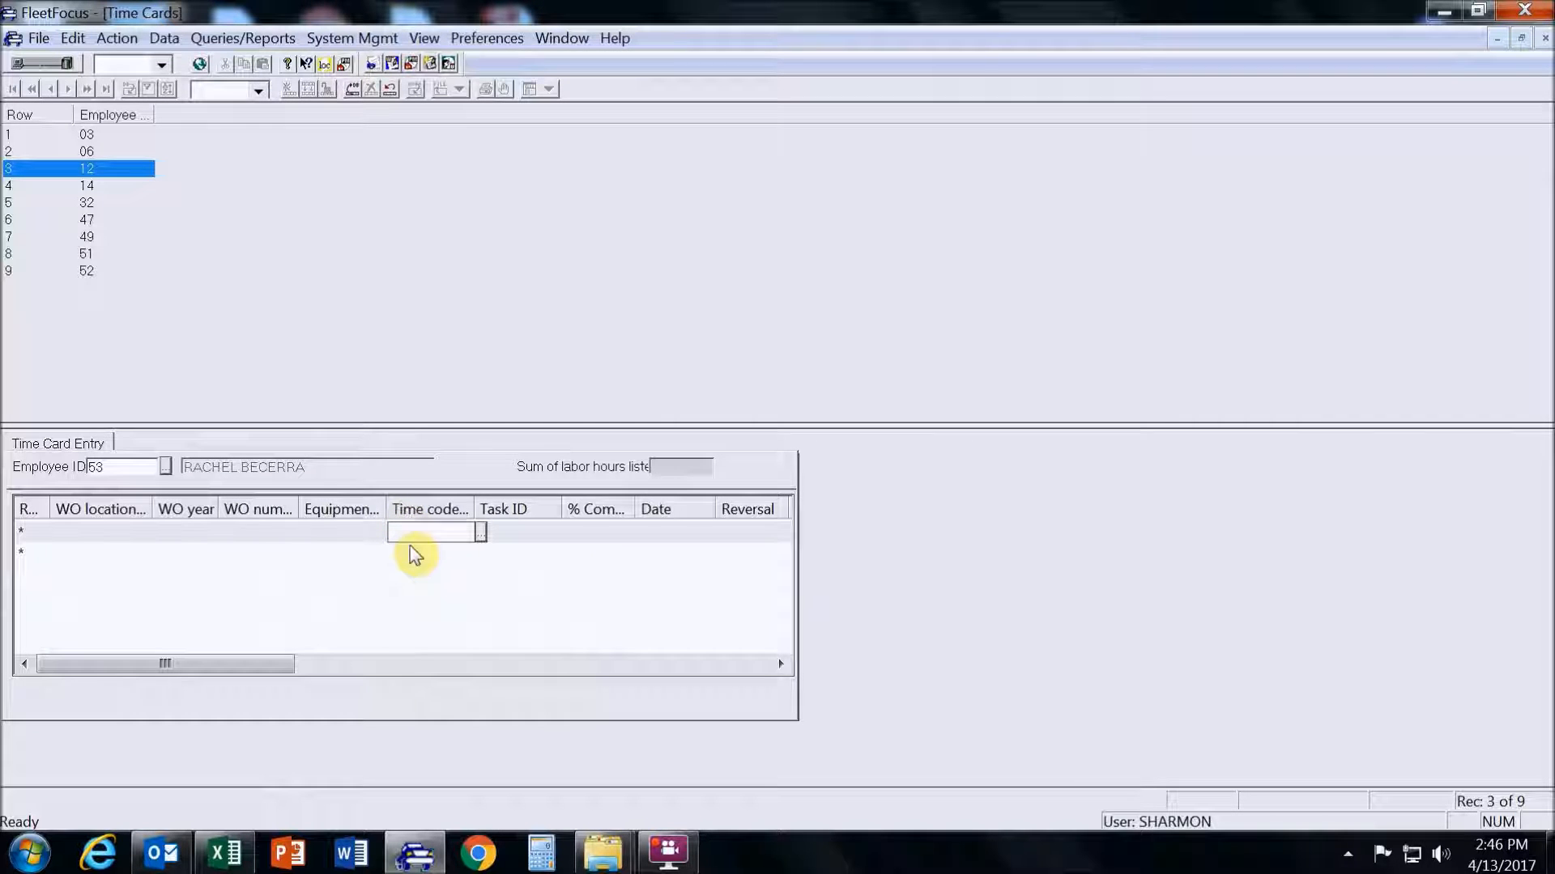
{"action": "type", "text": "SL"}
{"action": "key", "text": "Tab"}
{"action": "key", "text": "Tab"}
{"action": "type", "text": "04/10/2017"}
{"action": "key", "text": "Tab"}
{"action": "key", "text": "Tab"}
{"action": "type", "text": "9"}
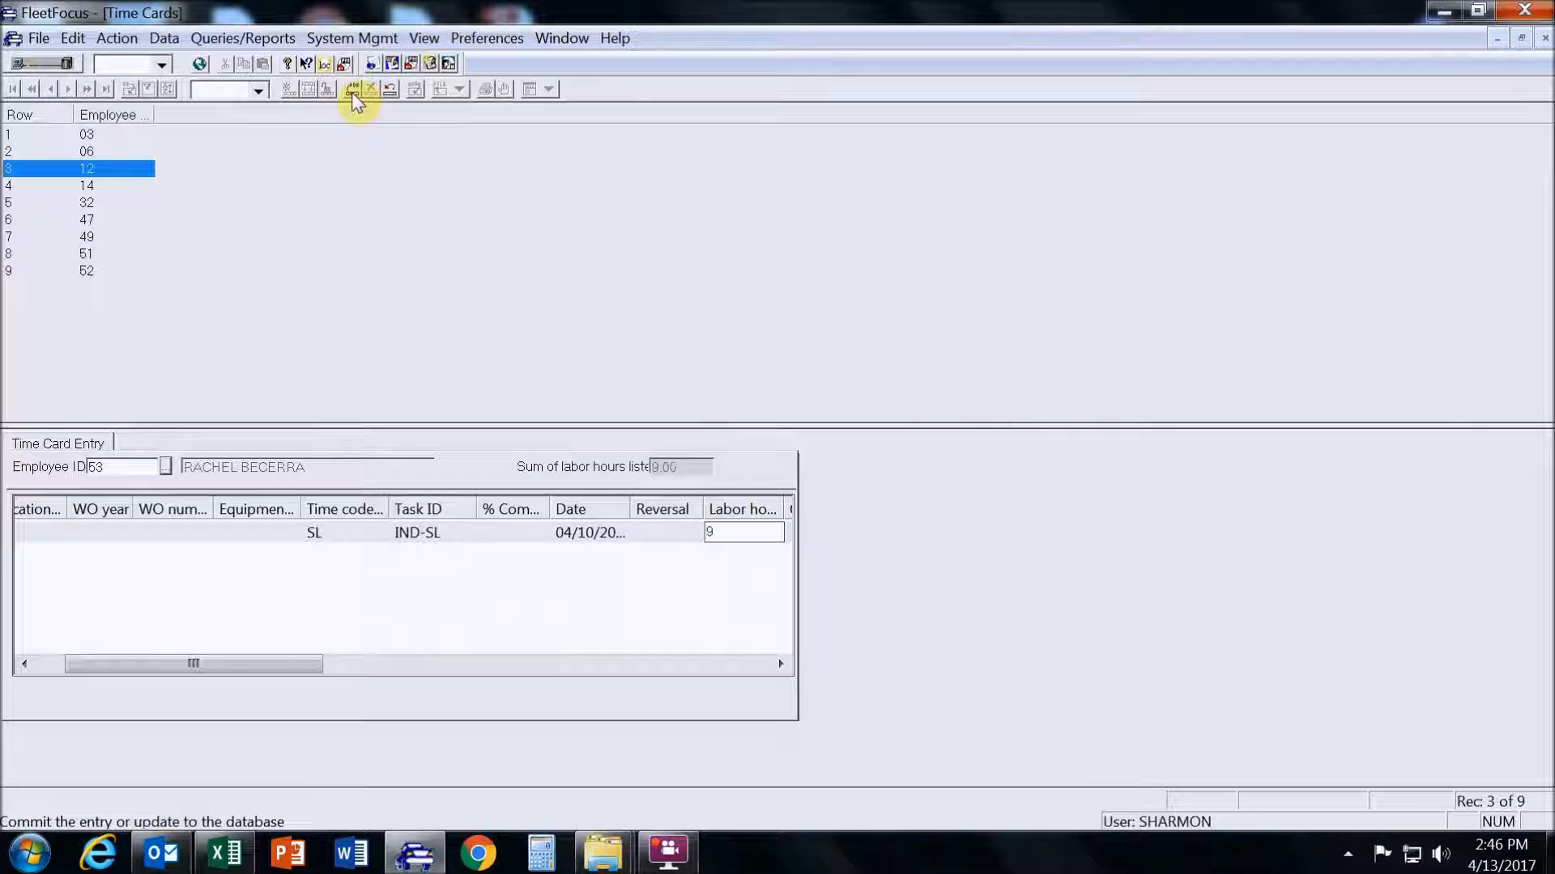
{"action": "left_click", "coordinate": [353, 87]}
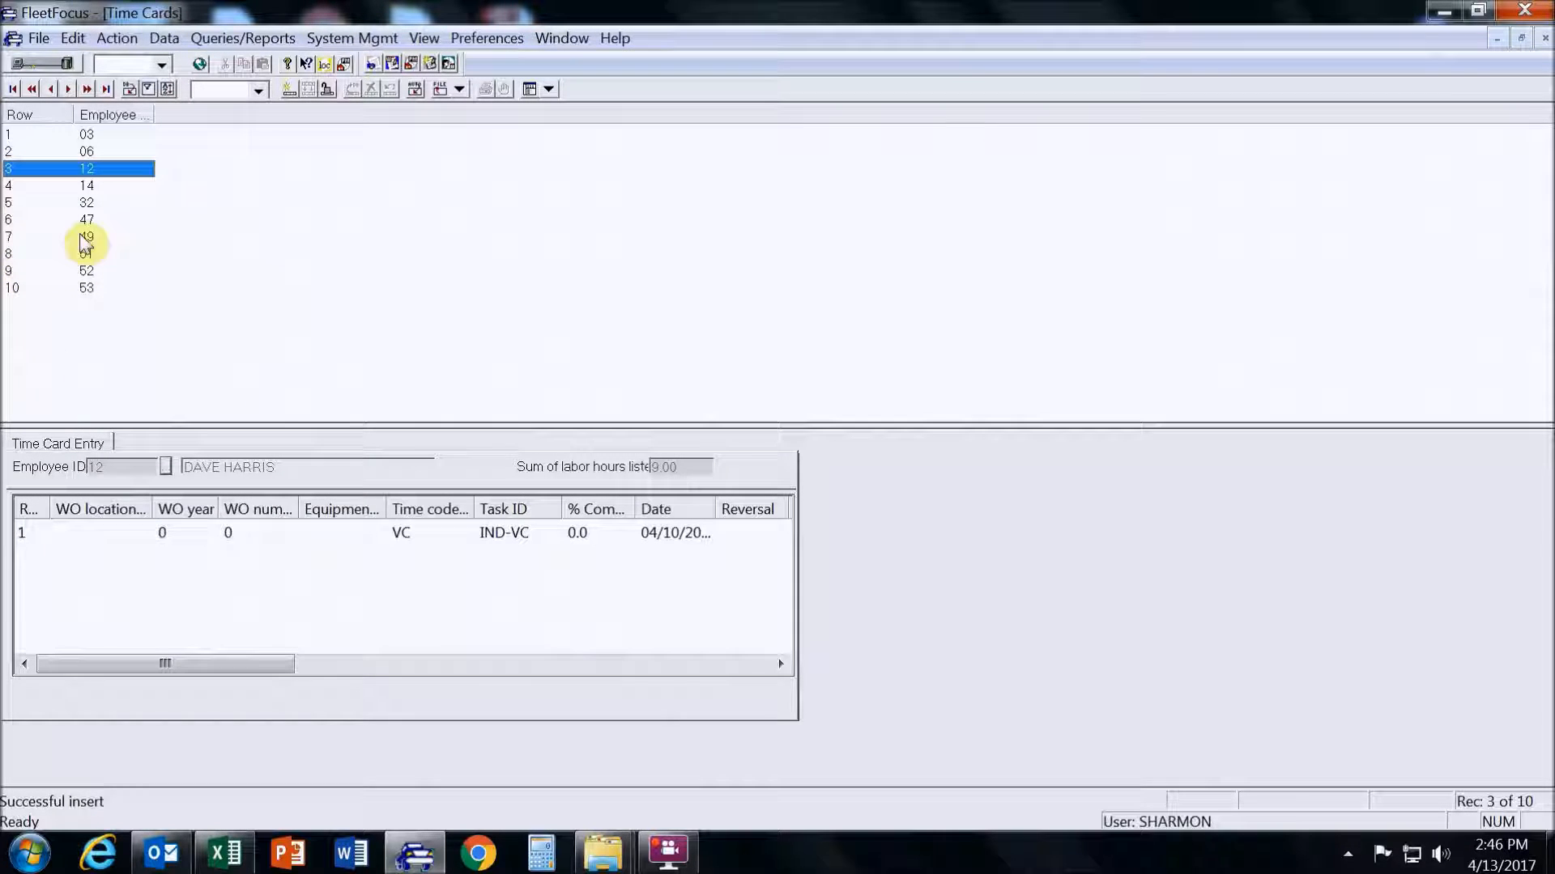
Start another blank time card and browse the list of available time codes for its first line
{"action": "left_click", "coordinate": [288, 88]}
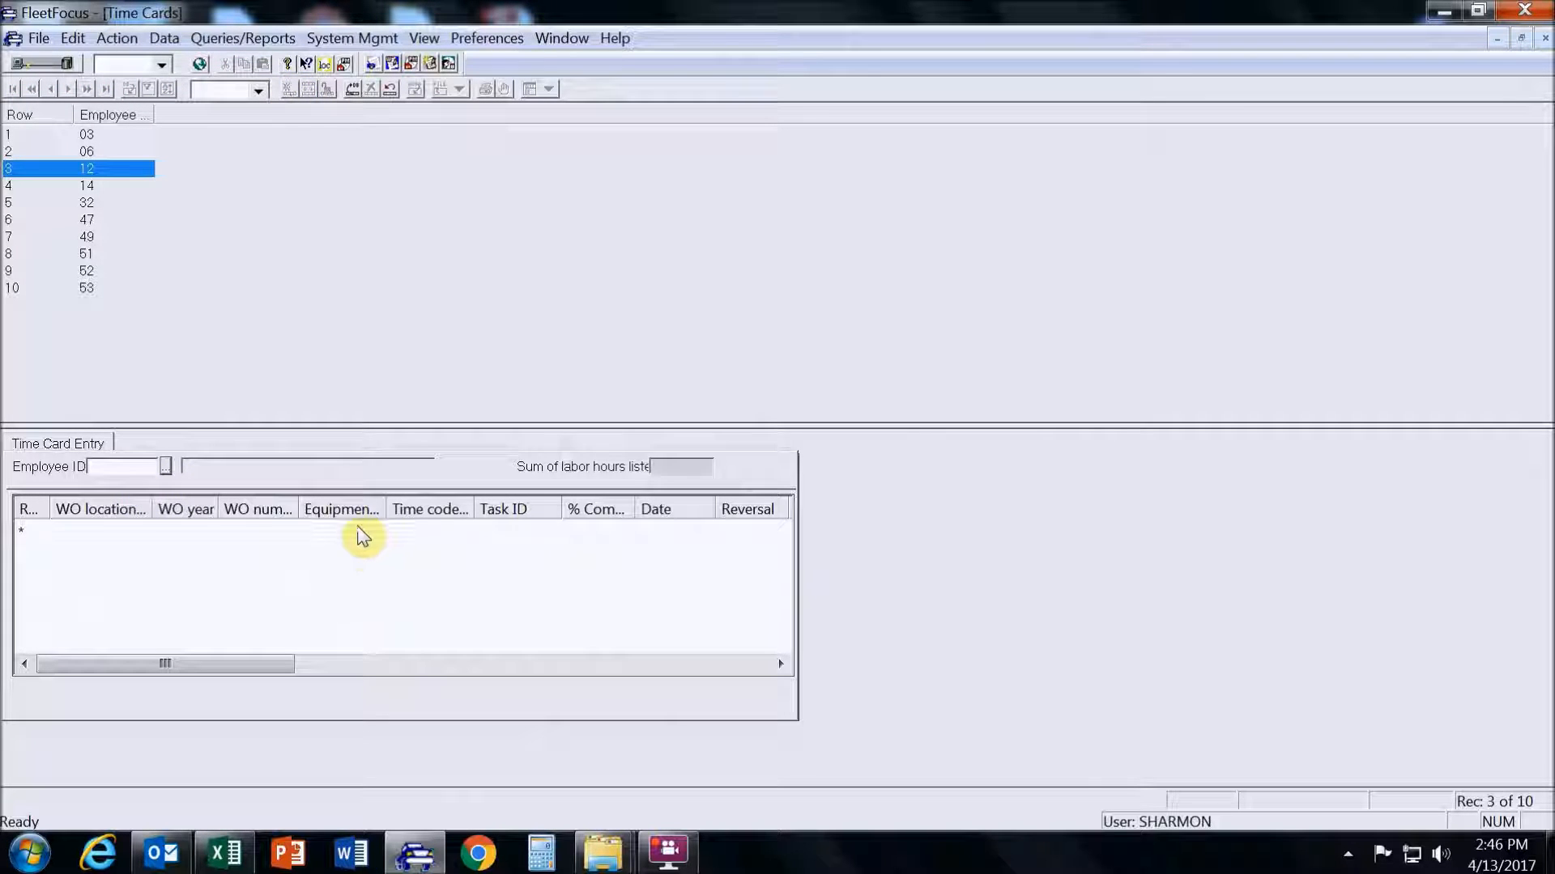
{"action": "left_click", "coordinate": [434, 531]}
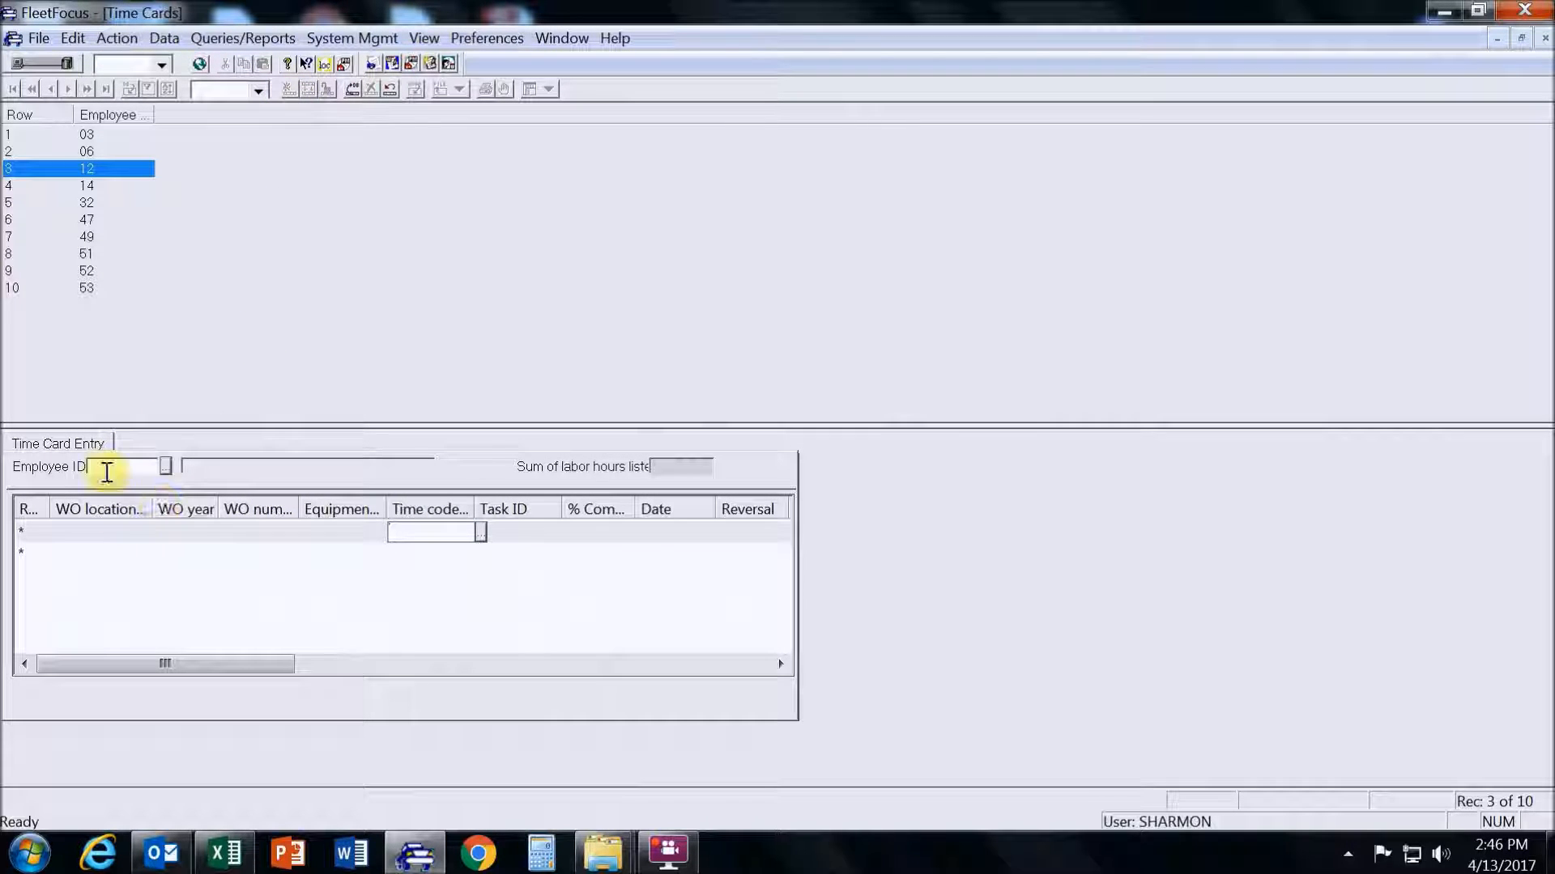
{"action": "left_click", "coordinate": [479, 534]}
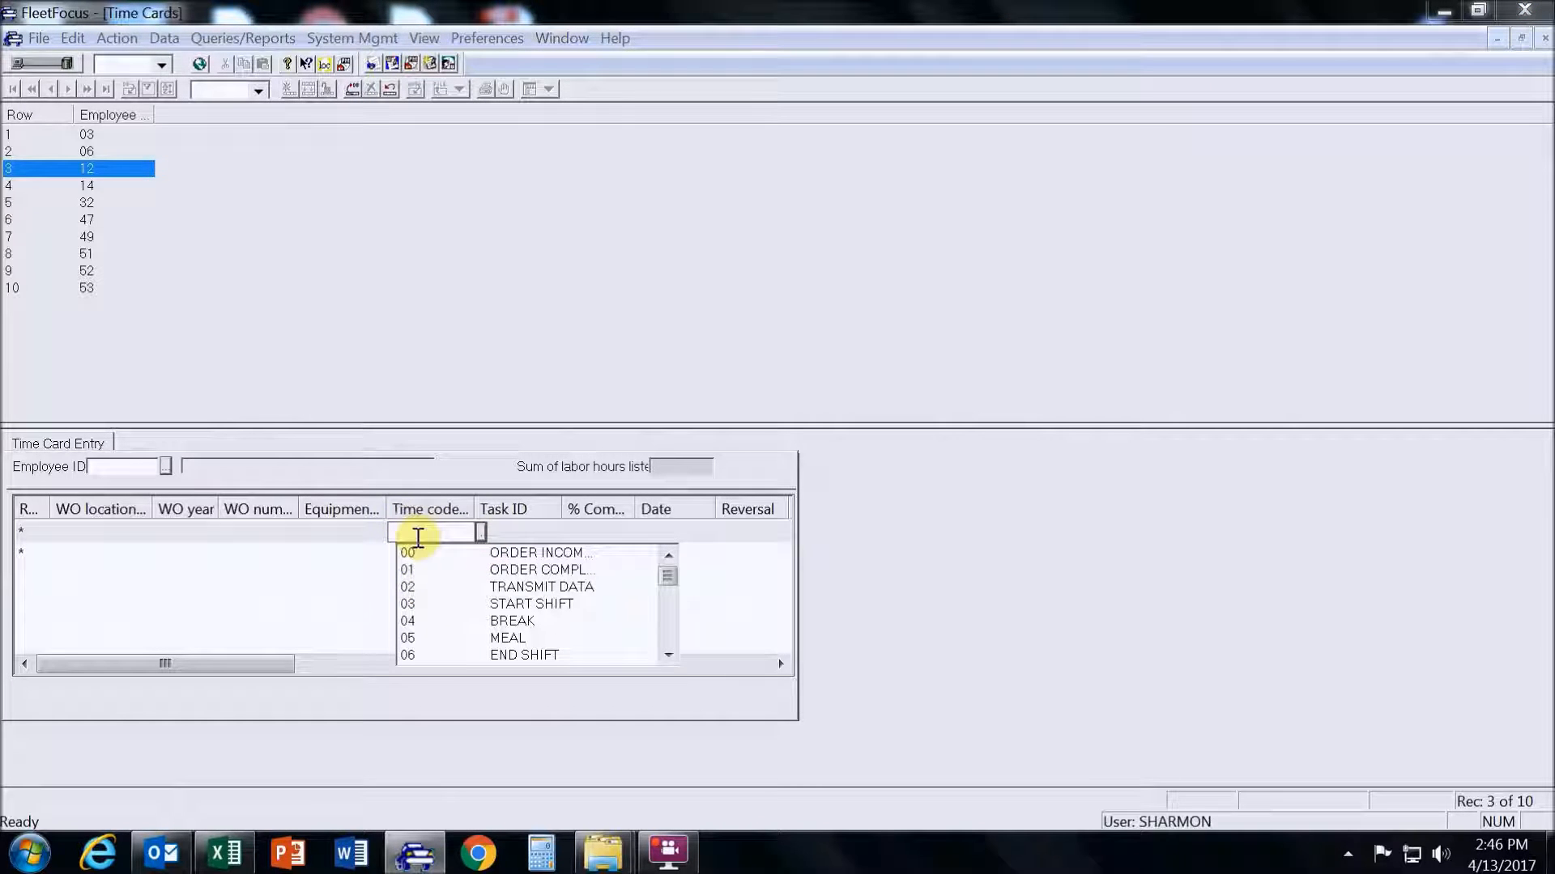
{"action": "left_click_drag", "start_coordinate": [674, 578], "coordinate": [666, 617]}
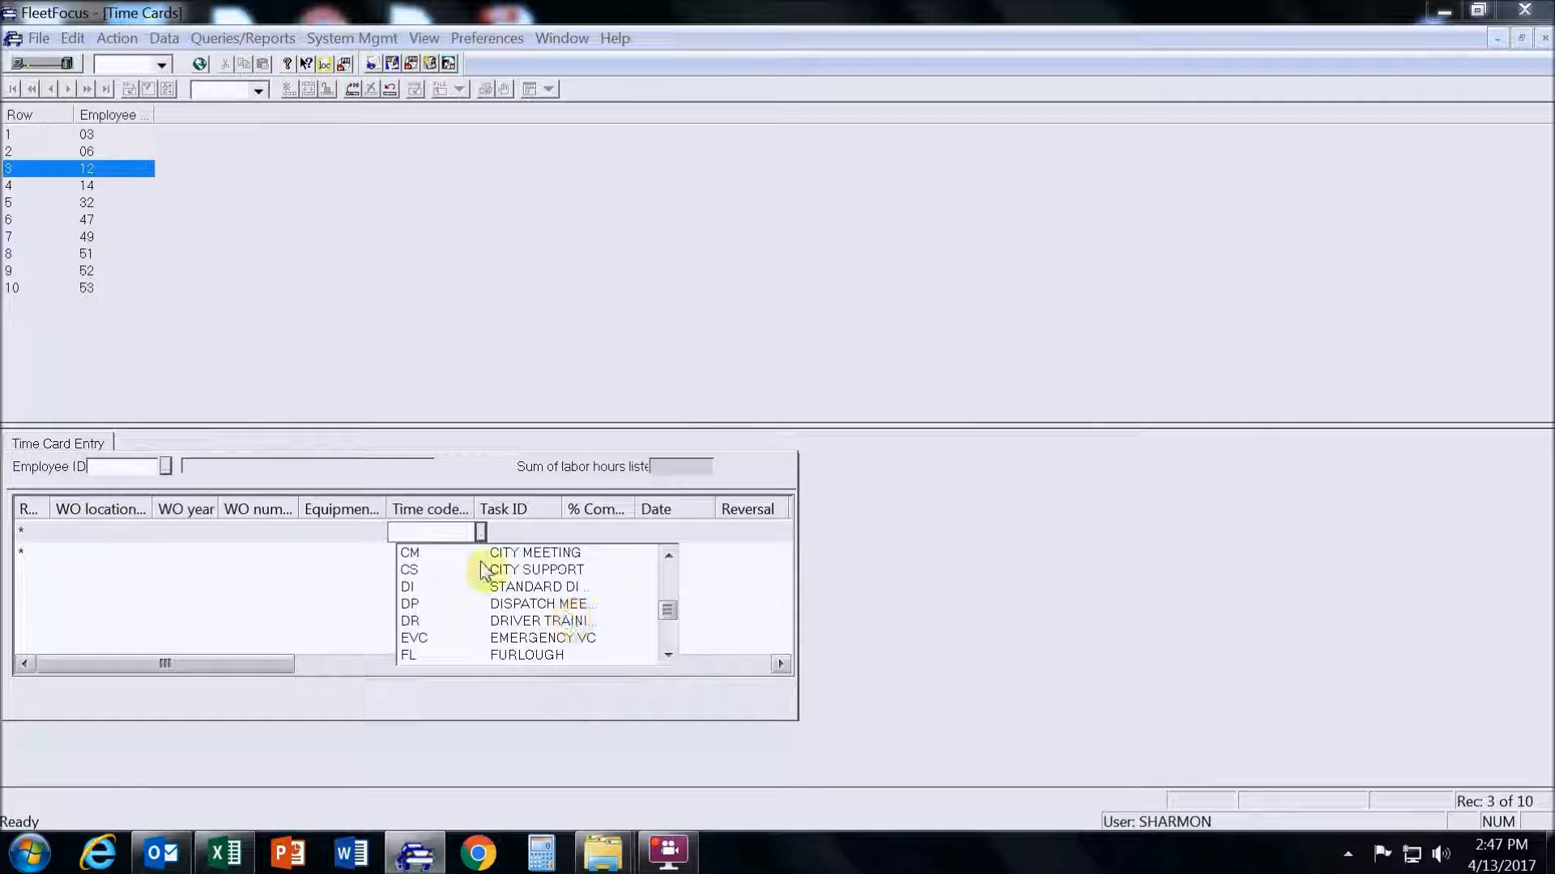
{"action": "left_click_drag", "start_coordinate": [675, 617], "coordinate": [677, 624]}
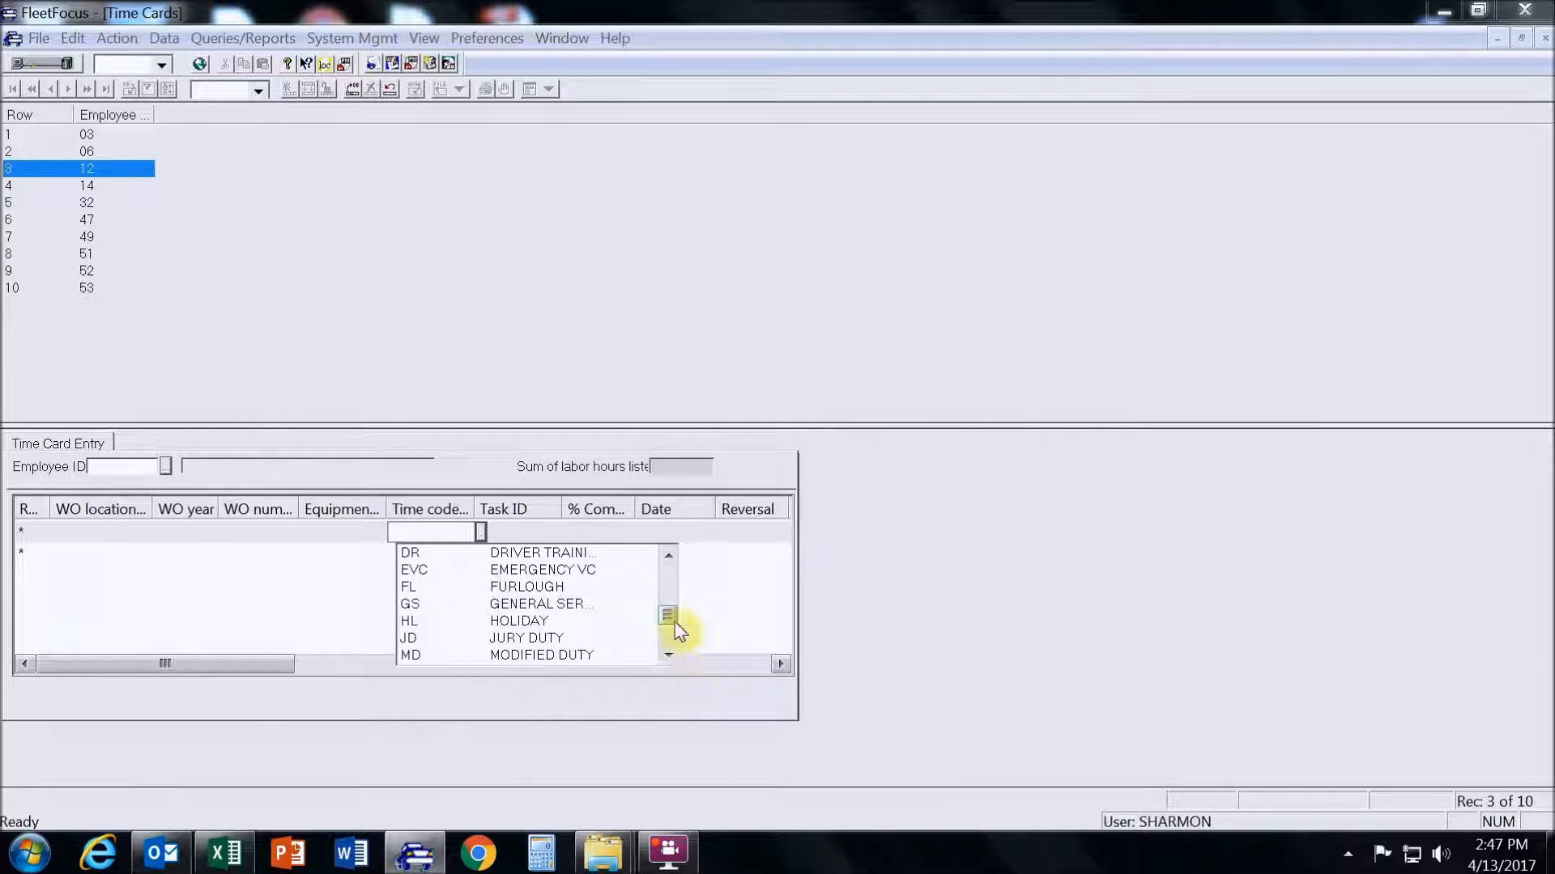
{"action": "left_click_drag", "start_coordinate": [675, 620], "coordinate": [670, 579]}
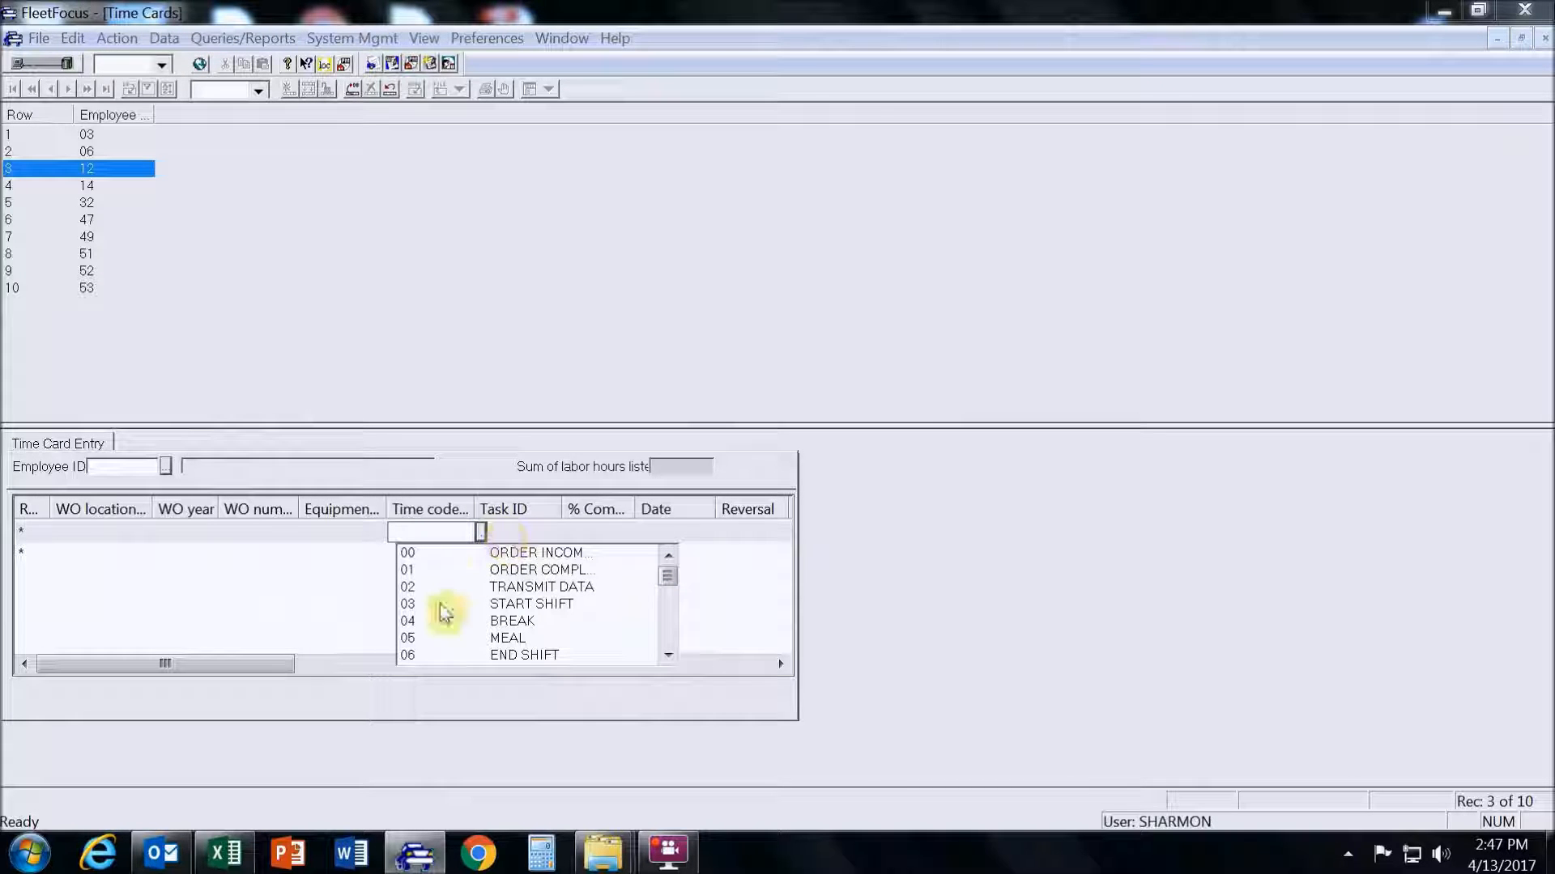